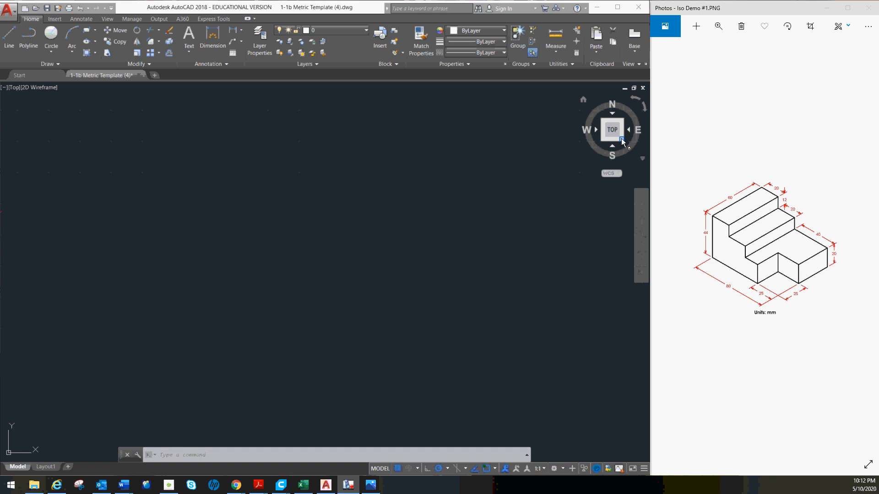
# - Make Construction 1 the current layer and set the polar tracking increment to 30 degrees
pyautogui.click(362, 31)
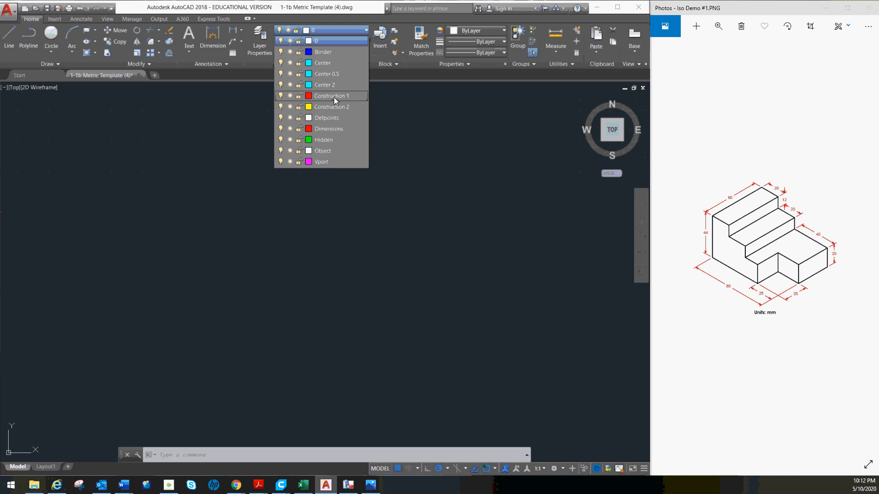
pyautogui.click(334, 97)
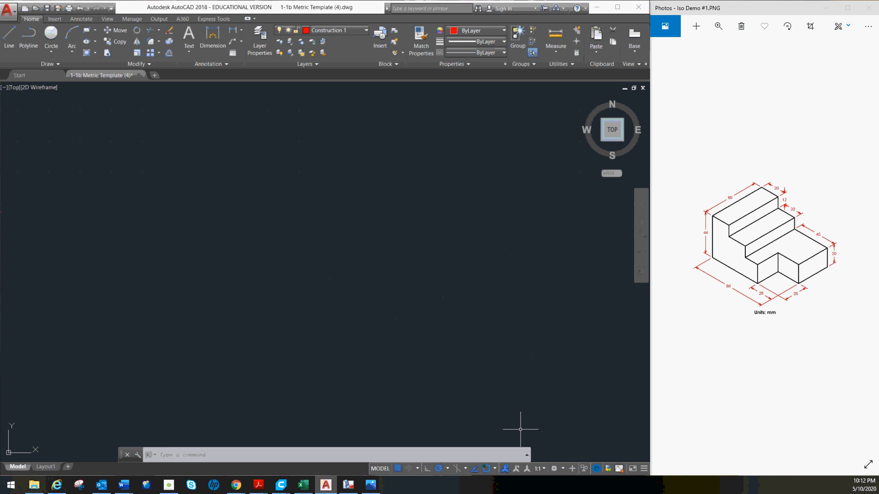
pyautogui.click(447, 468)
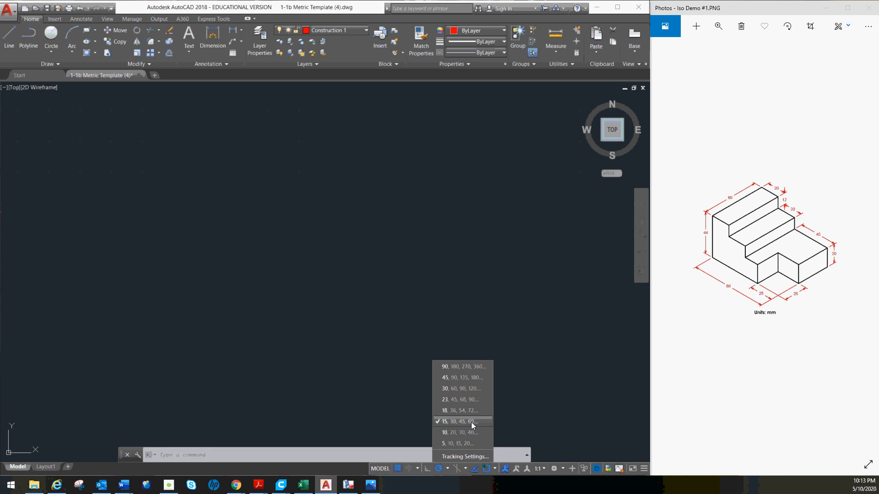
pyautogui.click(456, 389)
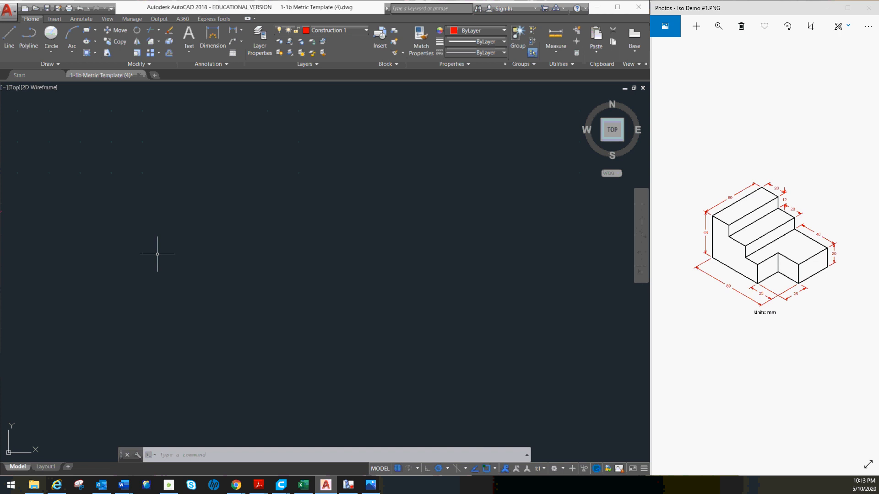
# - Draw a 60 mm line at 30 degrees and continue from its end with an 80 mm line at 150 degrees
pyautogui.click(9, 37)
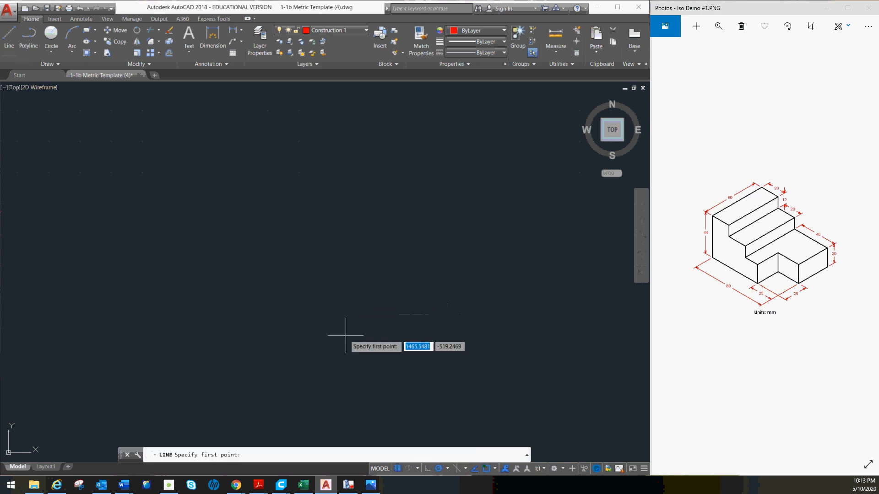
pyautogui.click(326, 338)
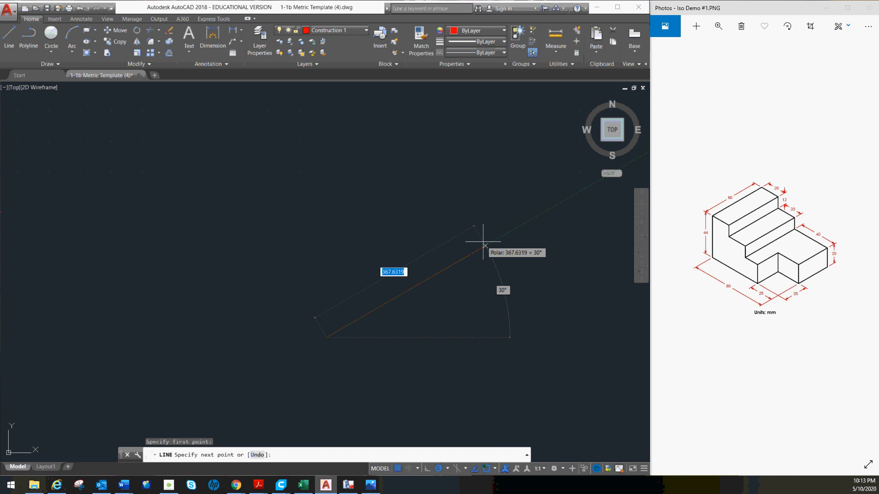
pyautogui.write('56')
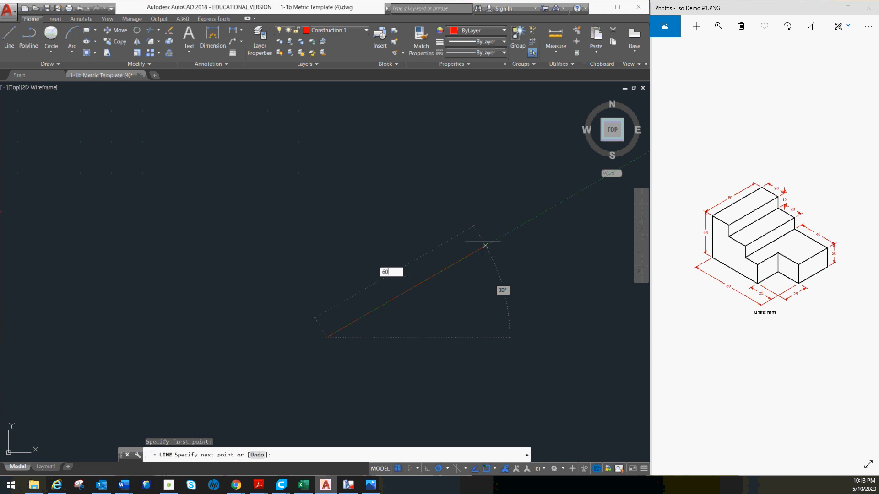
pyautogui.press('Return')
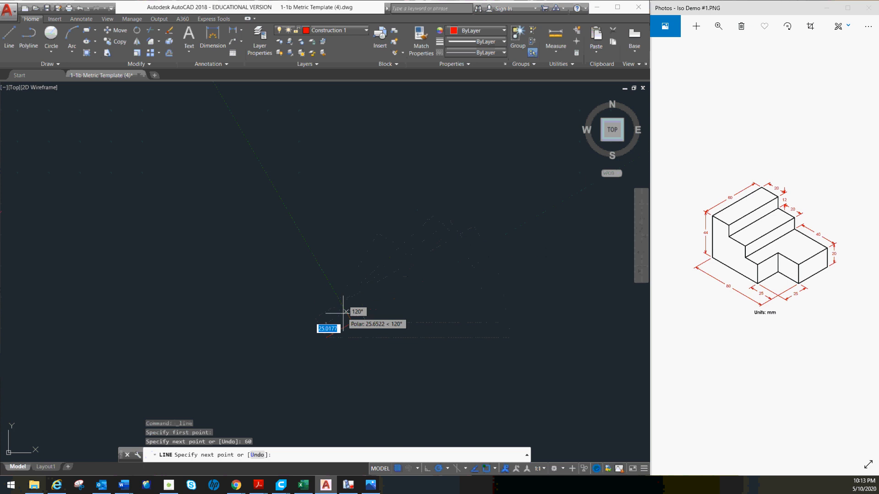
pyautogui.moveTo(348, 317); pyautogui.dragTo(378, 213, button='middle')
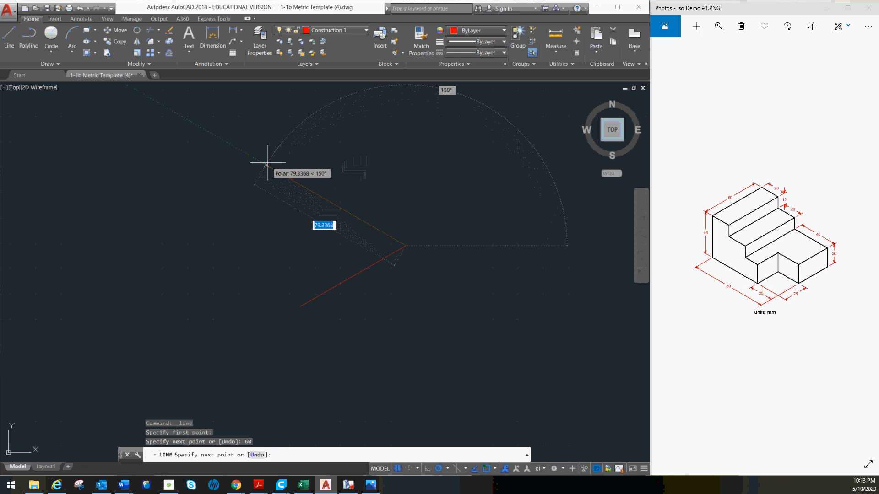
pyautogui.write('80')
pyautogui.press('Return')
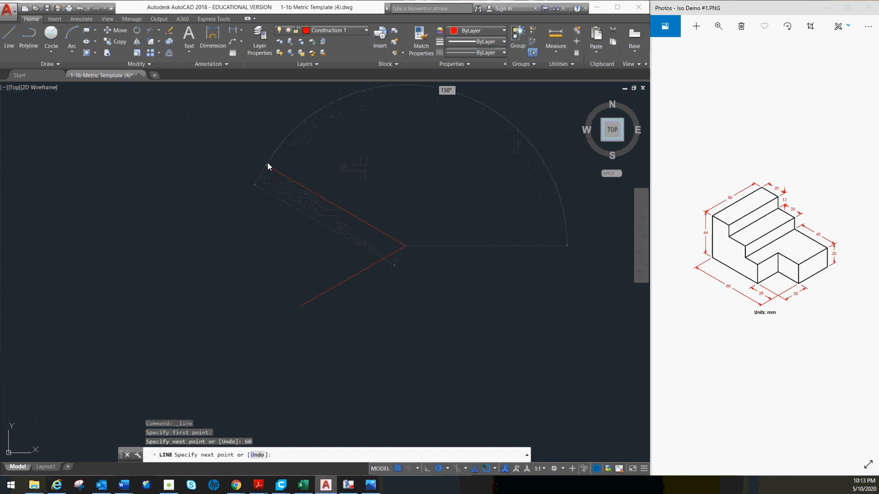
pyautogui.moveTo(292, 164); pyautogui.dragTo(388, 173, button='middle')
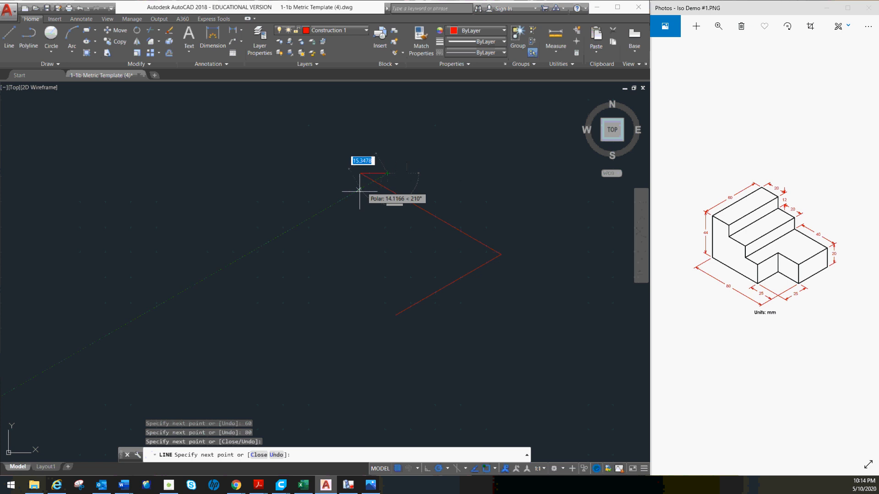
pyautogui.press('Escape')
pyautogui.click(380, 168)
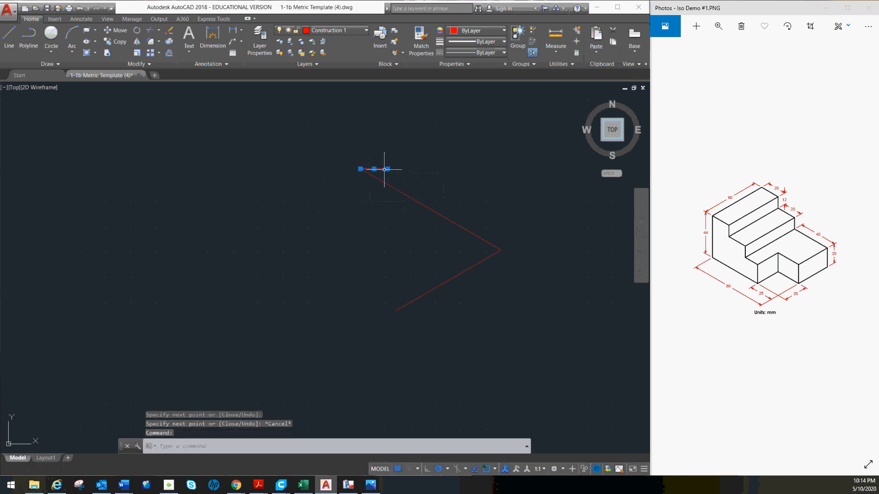
pyautogui.press('Delete')
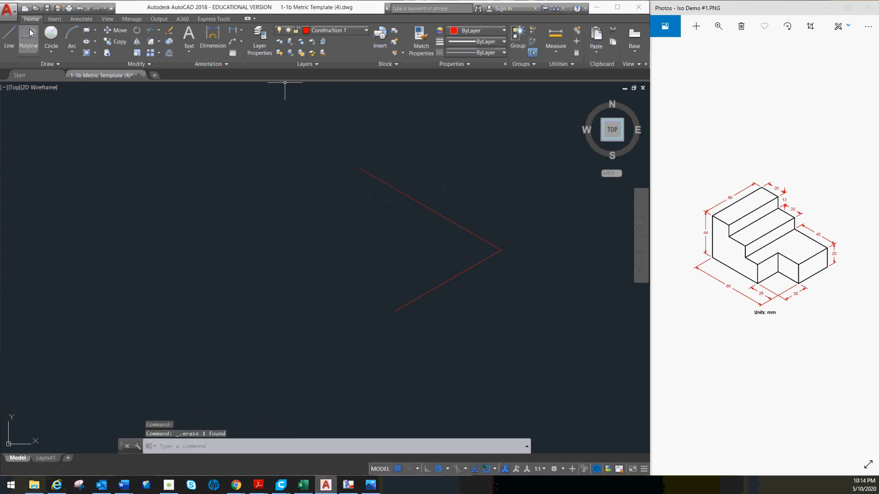
# - Draw a 60 mm line at 210 degrees from the 80 mm line's open end and close the base parallelogram at the first line's start
pyautogui.click(9, 36)
pyautogui.click(360, 169)
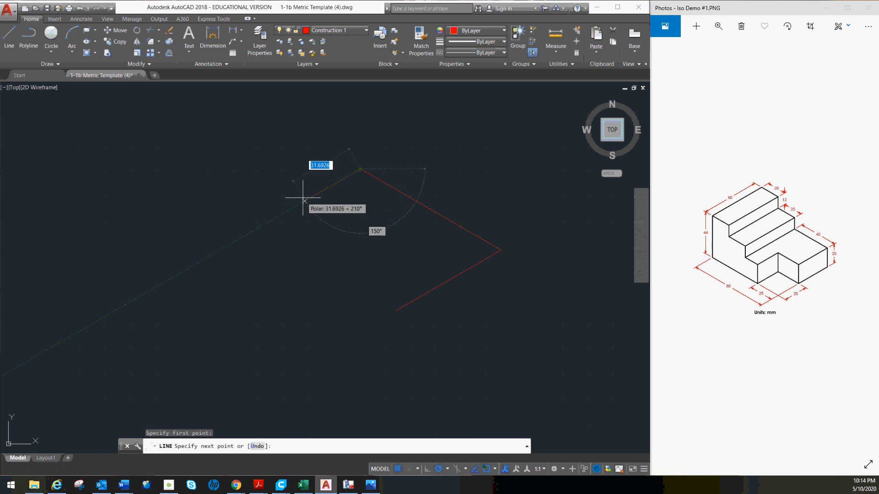
pyautogui.write('60')
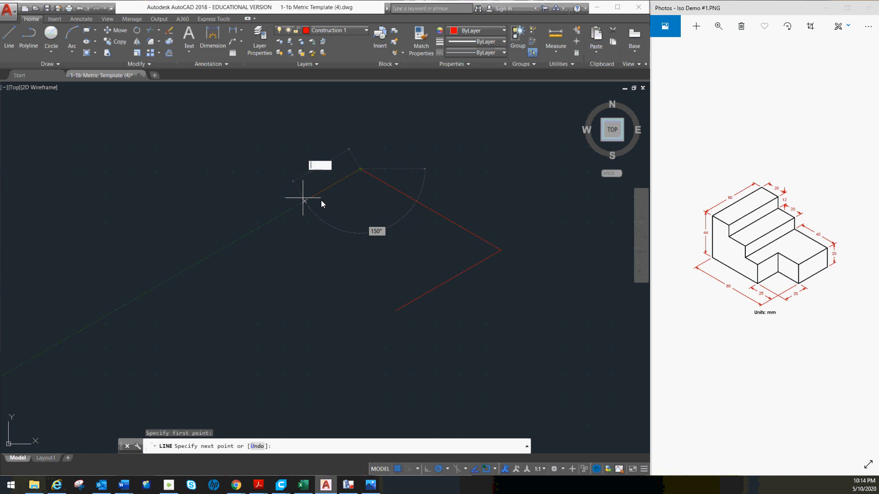
pyautogui.press('Escape')
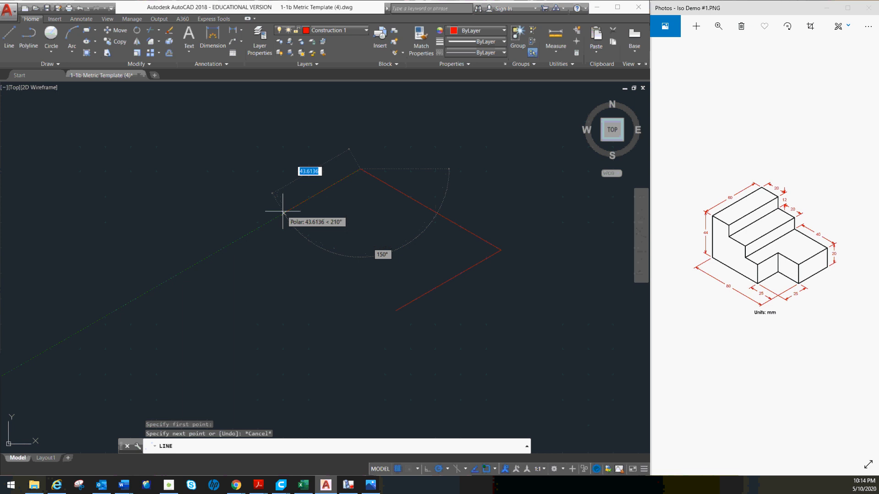
pyautogui.write('60')
pyautogui.press('Return')
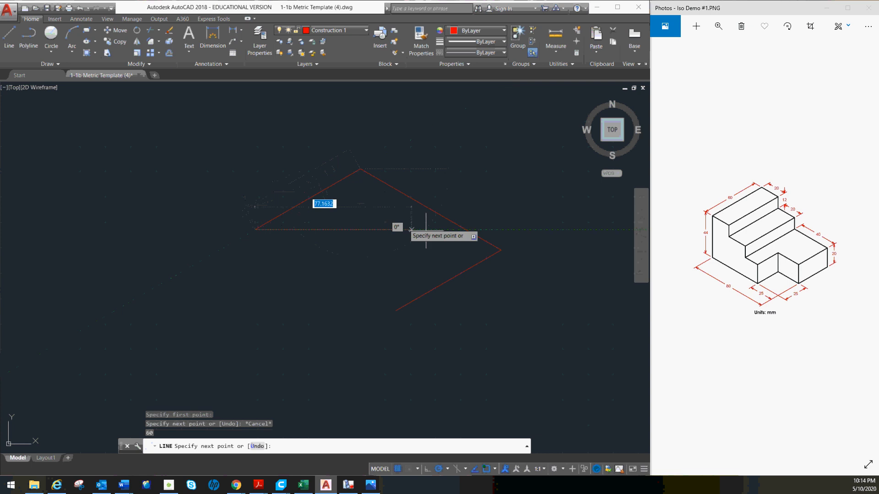
pyautogui.click(395, 311)
pyautogui.press('Escape')
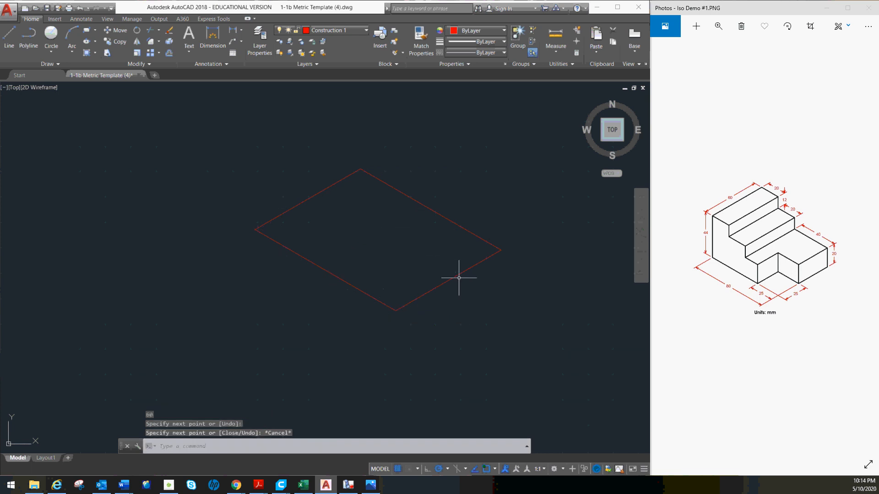
# - Draw a 44 mm vertical line upward from the base parallelogram's right corner
pyautogui.moveTo(404, 195); pyautogui.dragTo(400, 236, button='middle')
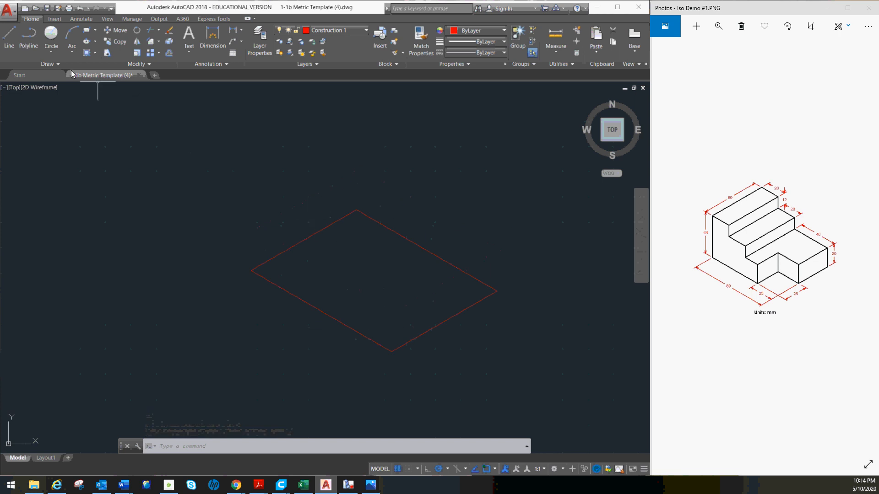
pyautogui.click(8, 41)
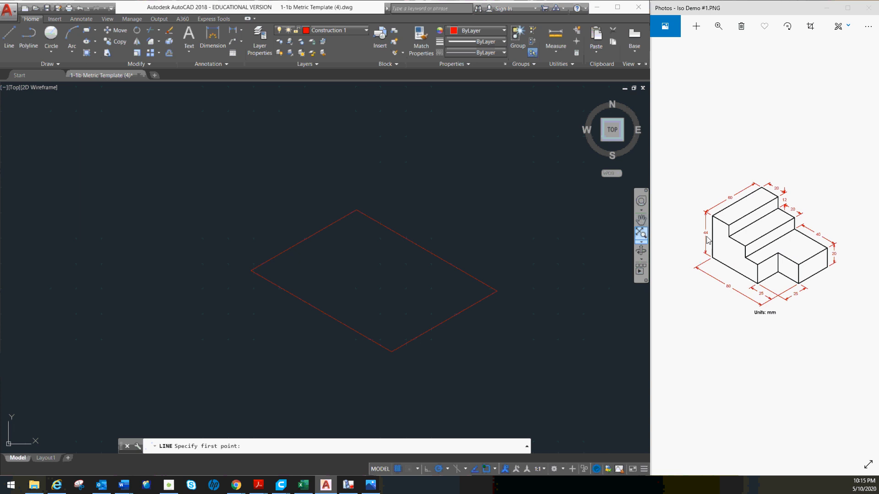
pyautogui.click(15, 41)
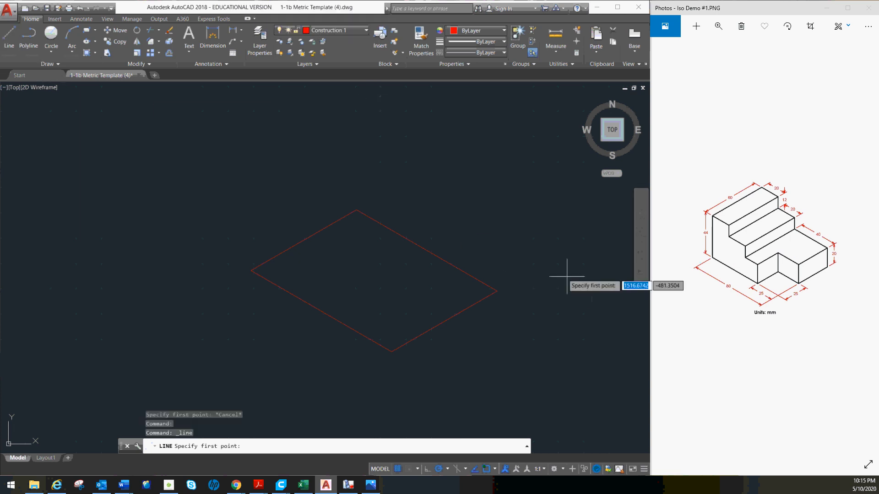
pyautogui.click(496, 291)
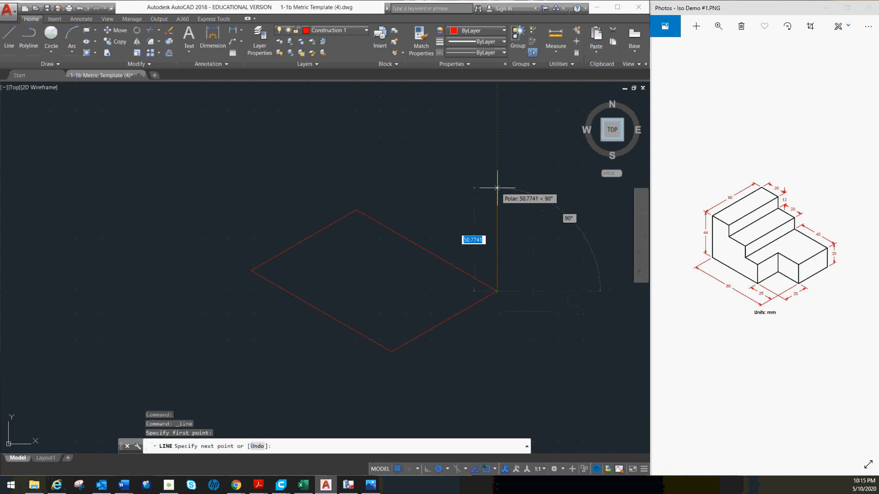
pyautogui.write('44')
pyautogui.press('Return')
pyautogui.press('Escape')
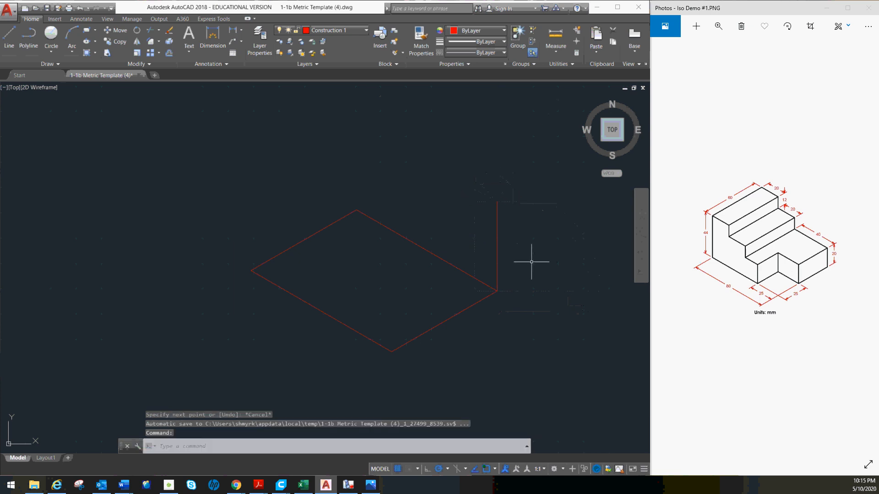
pyautogui.moveTo(497, 290); pyautogui.dragTo(510, 264, button='middle')
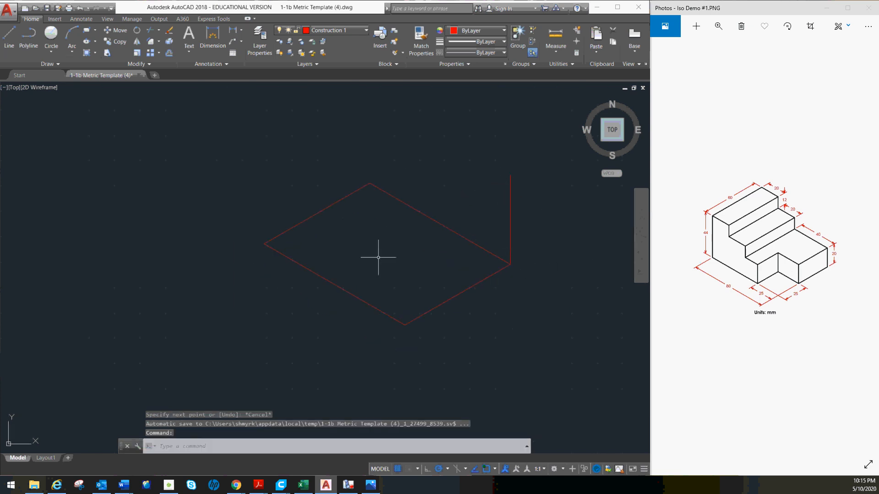
pyautogui.click(250, 153)
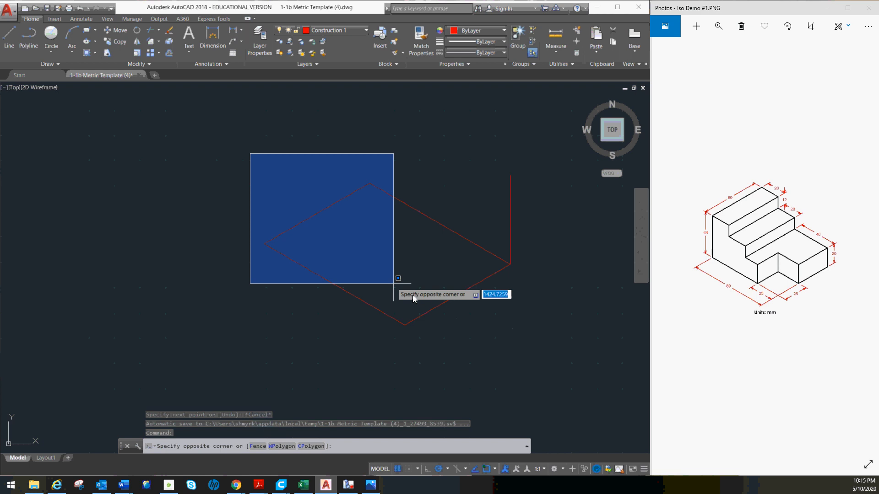
pyautogui.click(491, 349)
pyautogui.click(510, 337)
pyautogui.click(439, 201)
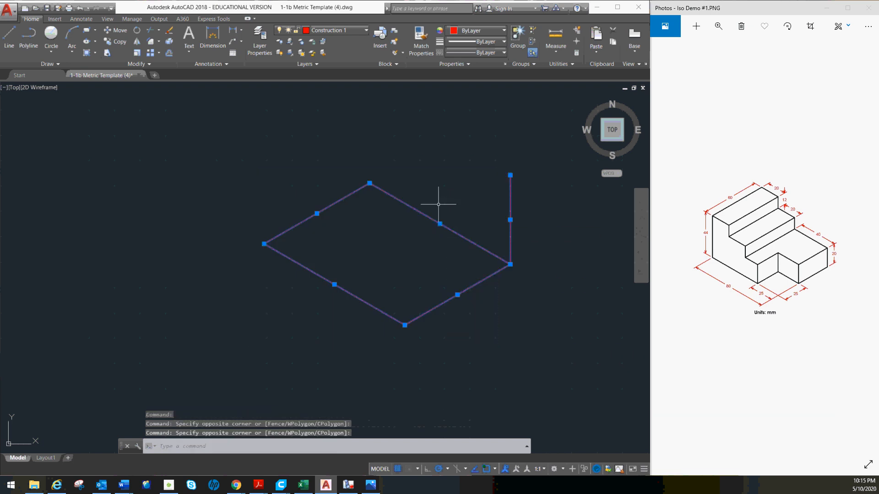
pyautogui.press('Escape')
# - Copy the base parallelogram from its right corner to the top end of the vertical line
pyautogui.click(455, 357)
pyautogui.click(356, 251)
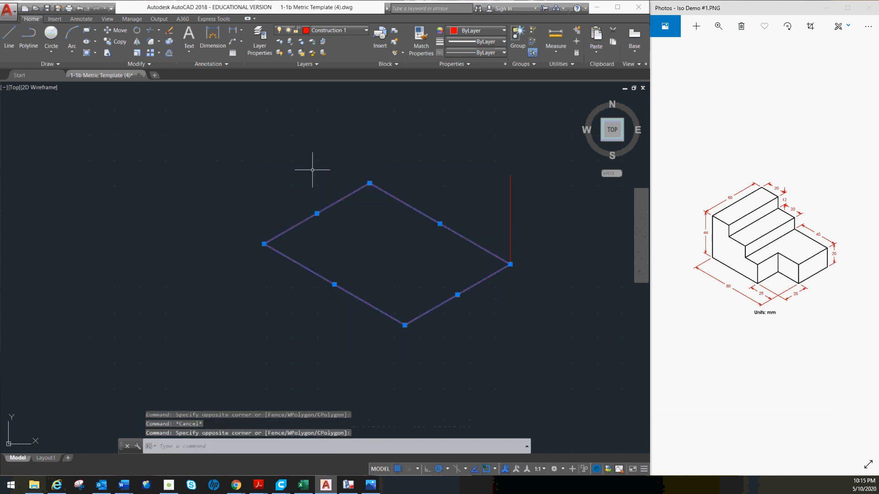
pyautogui.click(117, 41)
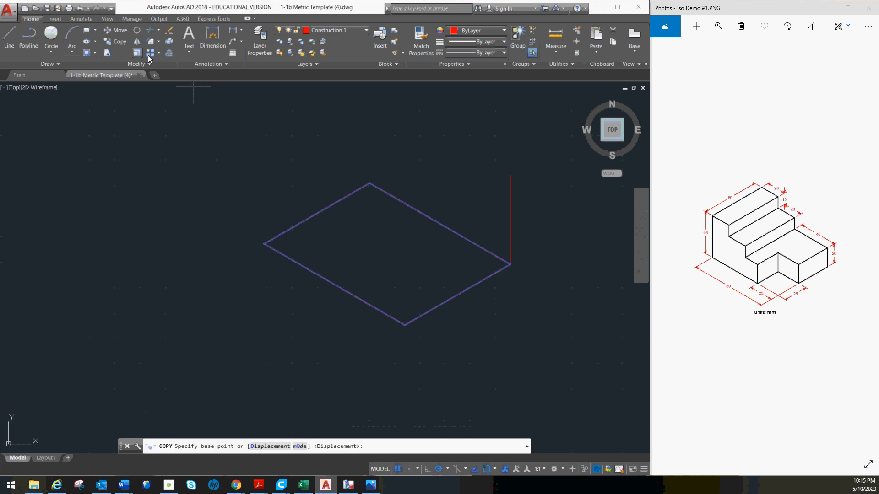
pyautogui.click(511, 264)
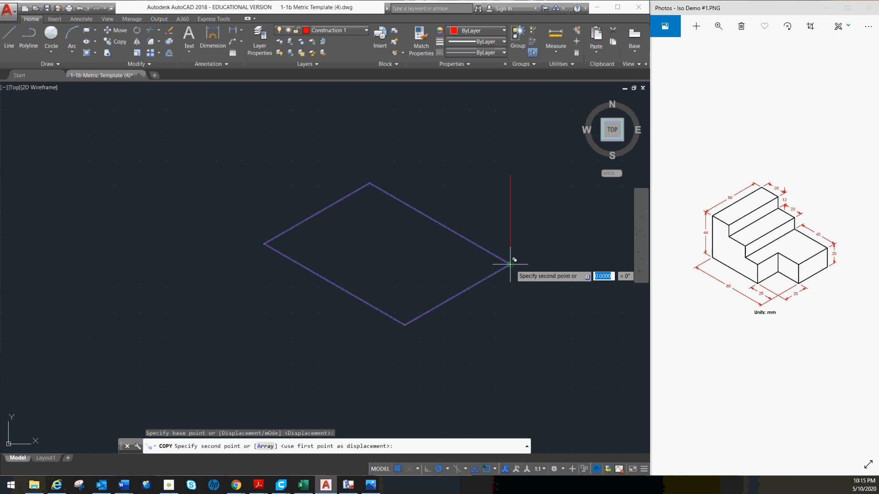
pyautogui.click(510, 175)
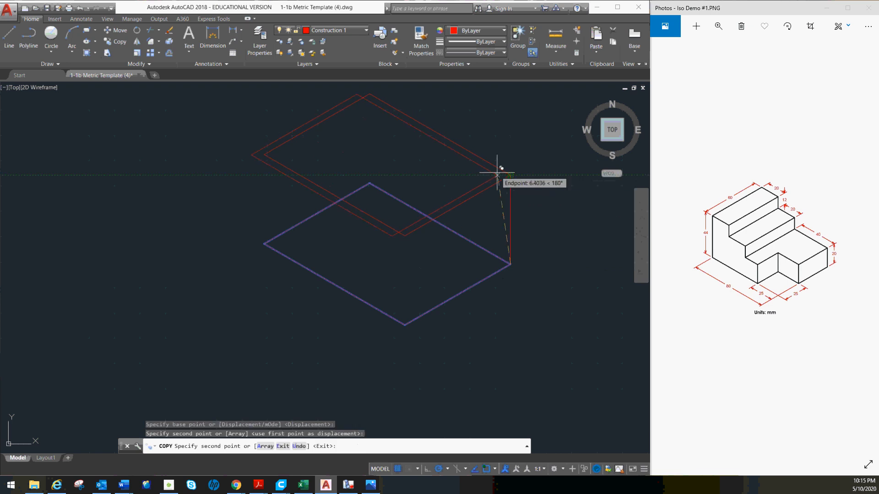
pyautogui.press('Escape')
# - Draw a vertical line connecting the front corners of the upper and base parallelograms
pyautogui.click(1, 44)
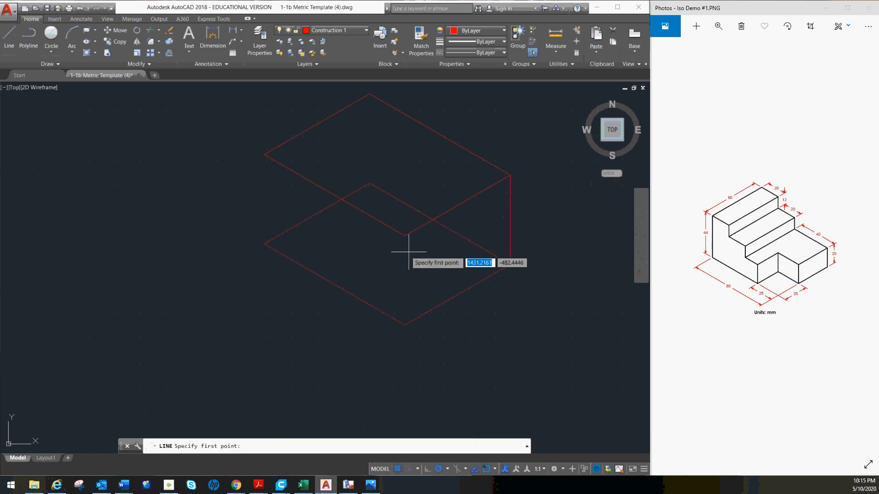
pyautogui.click(405, 236)
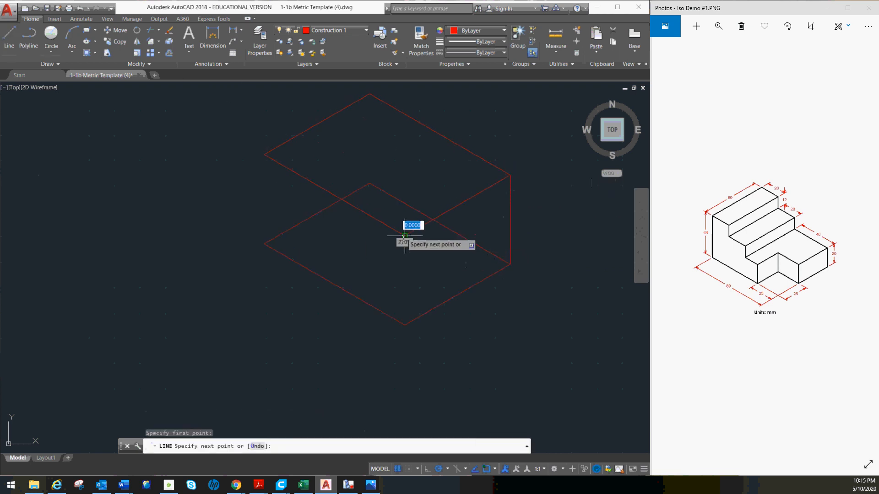
pyautogui.click(405, 325)
pyautogui.press('Escape')
# - Draw the construction box's two remaining vertical edges, at its left corner and its back corner
pyautogui.press('space')
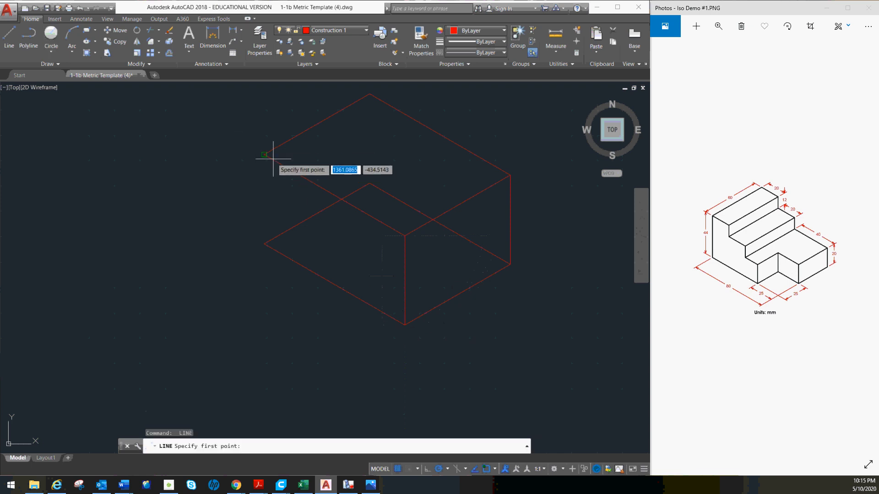
pyautogui.click(264, 154)
pyautogui.click(264, 243)
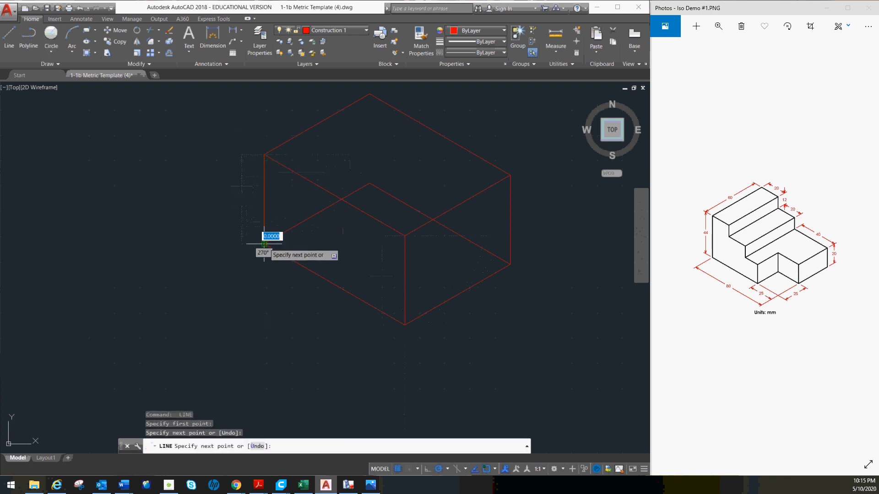
pyautogui.press('Escape')
pyautogui.press('space')
pyautogui.click(370, 94)
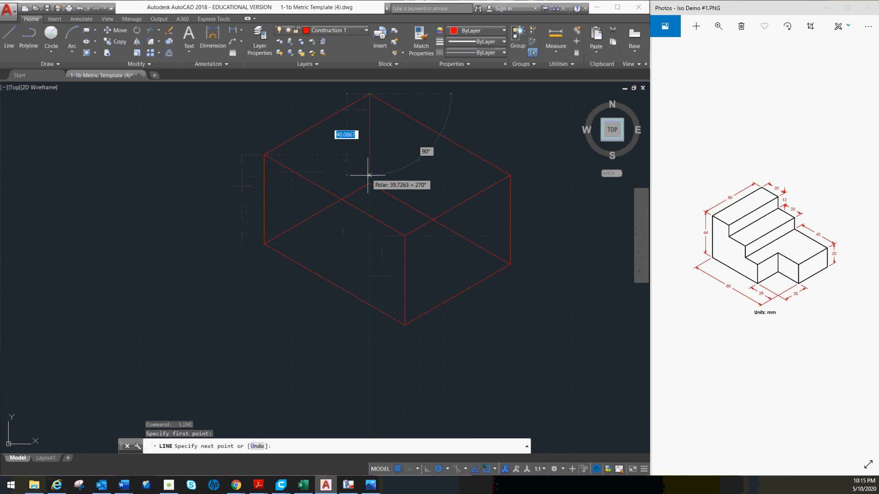
pyautogui.click(369, 184)
pyautogui.press('Escape')
# - Make layer 0 the current layer
pyautogui.moveTo(403, 166); pyautogui.dragTo(357, 209, button='middle')
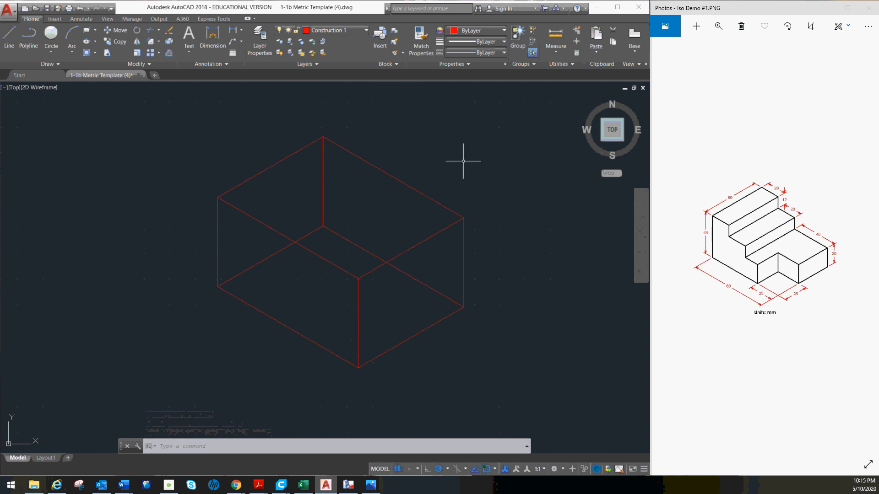
pyautogui.moveTo(420, 261); pyautogui.dragTo(442, 245, button='middle')
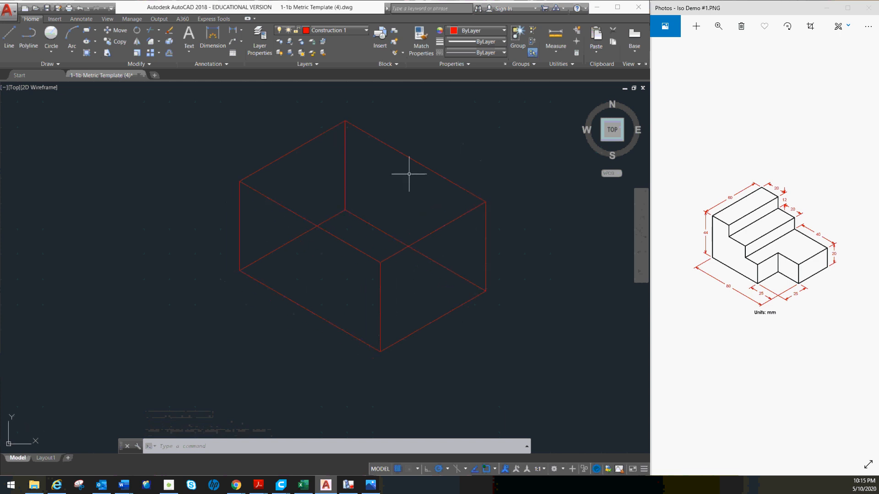
pyautogui.click(348, 30)
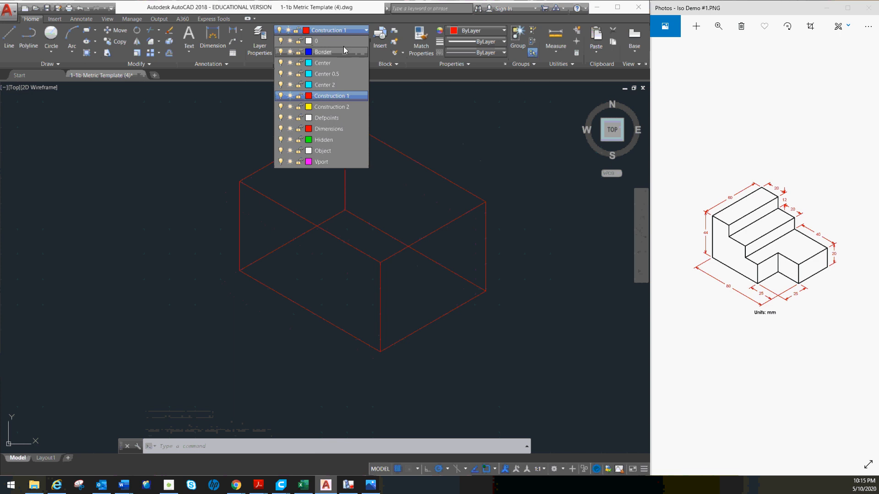
pyautogui.click(332, 38)
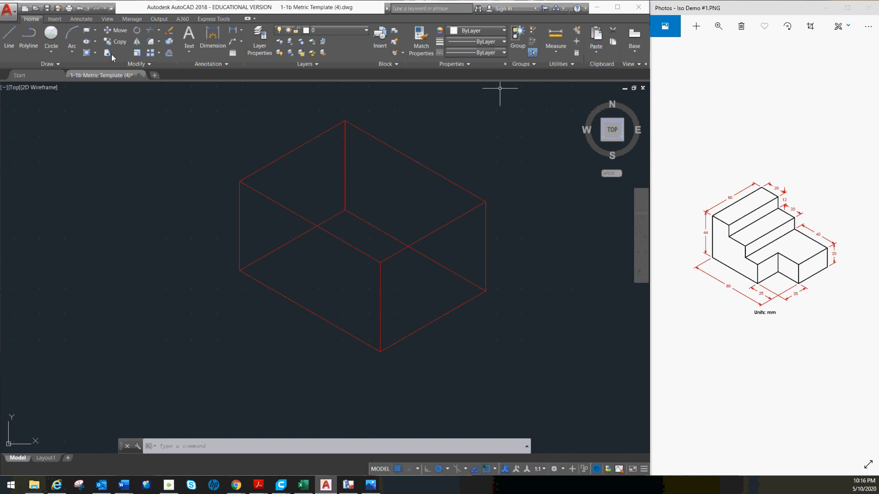
# - Outline the block's top face from the box's upper back corner, 20 mm along the upper right edge and 60 mm parallel to the upper left edge
pyautogui.click(9, 36)
pyautogui.click(345, 120)
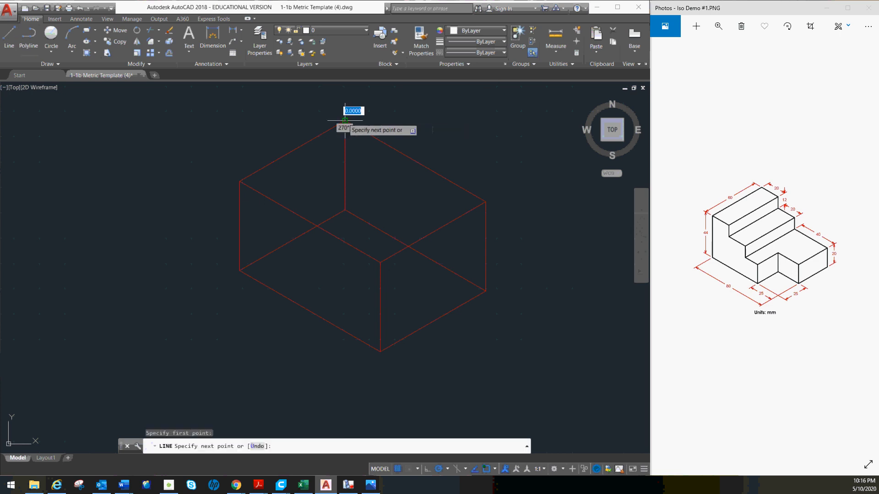
pyautogui.write('20')
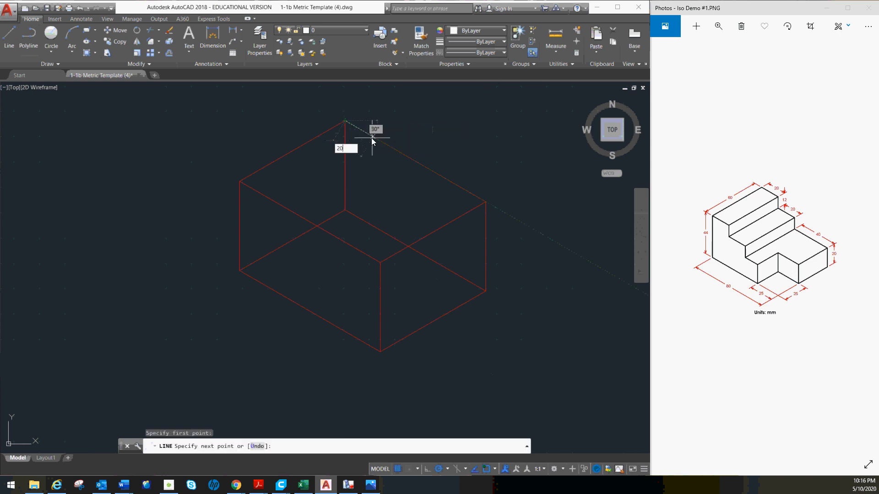
pyautogui.press('Return')
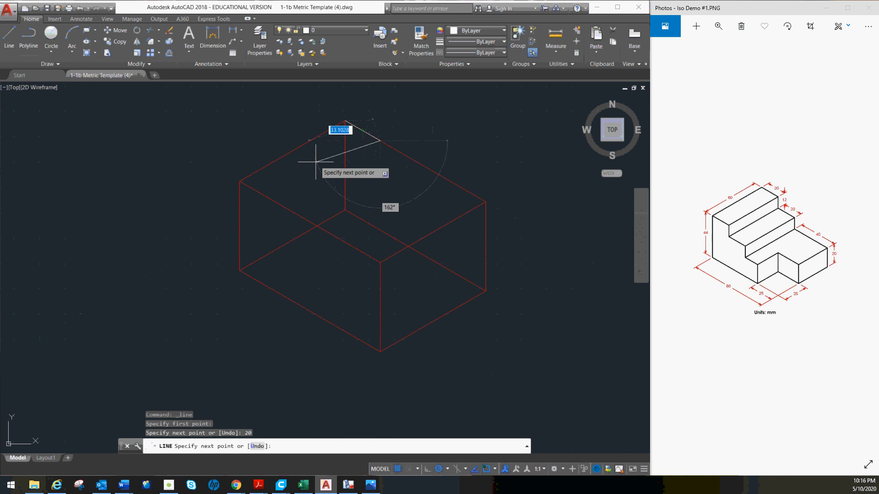
pyautogui.click(275, 201)
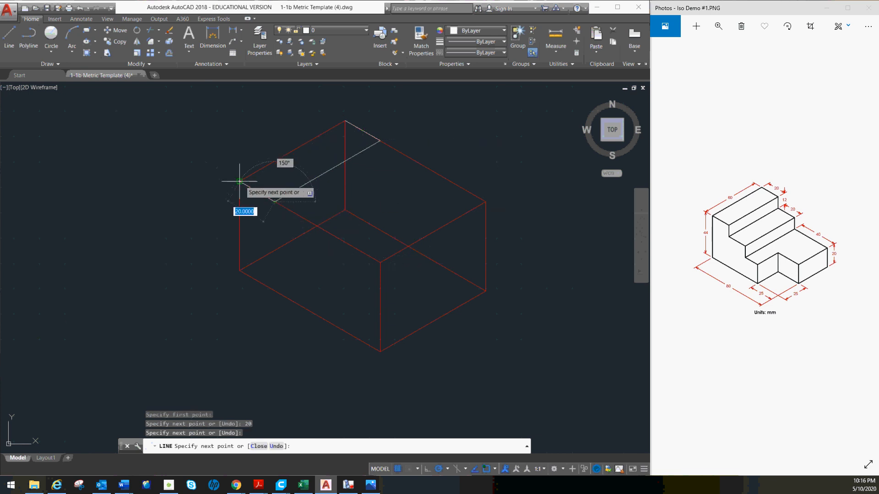
pyautogui.click(240, 181)
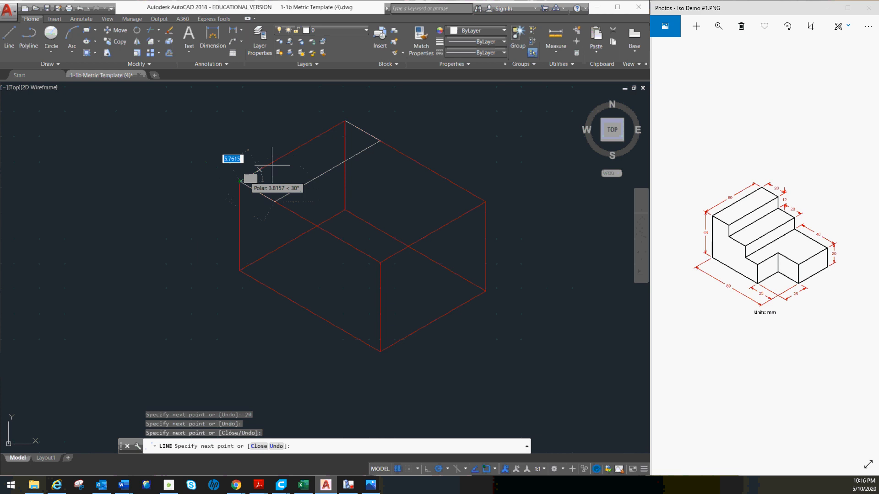
pyautogui.click(345, 120)
pyautogui.press('Escape')
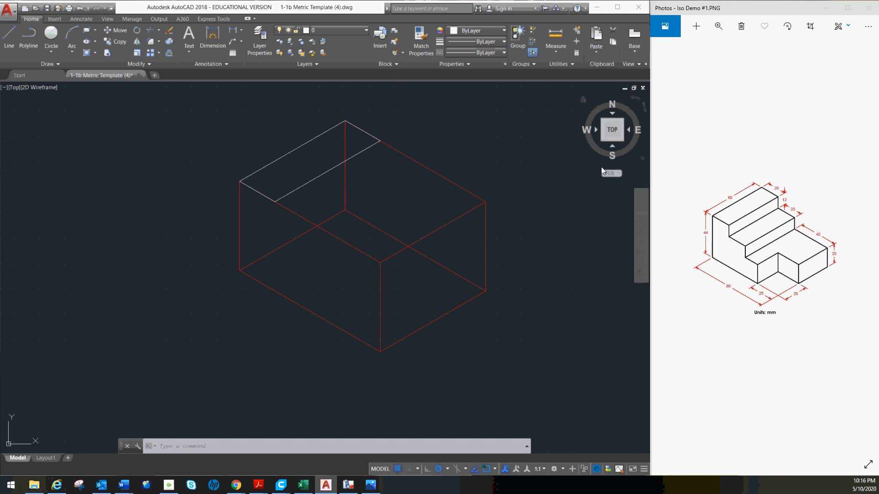
# - Trace the box's left vertical edge downward from the top face's left corner and continue 55 mm along the lower front-left edge
pyautogui.click(9, 41)
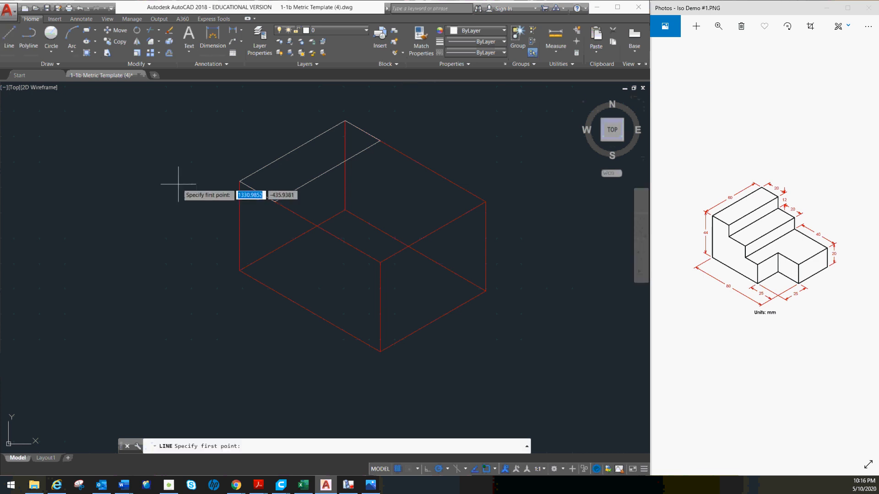
pyautogui.click(239, 181)
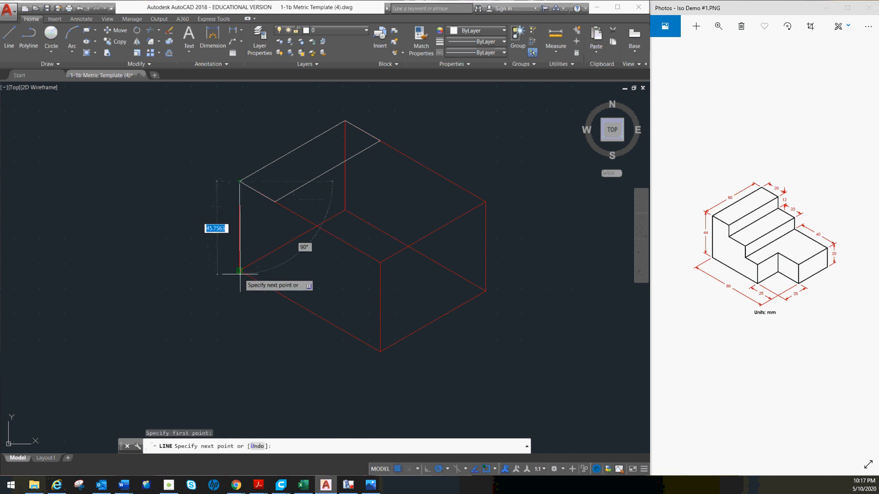
pyautogui.click(239, 272)
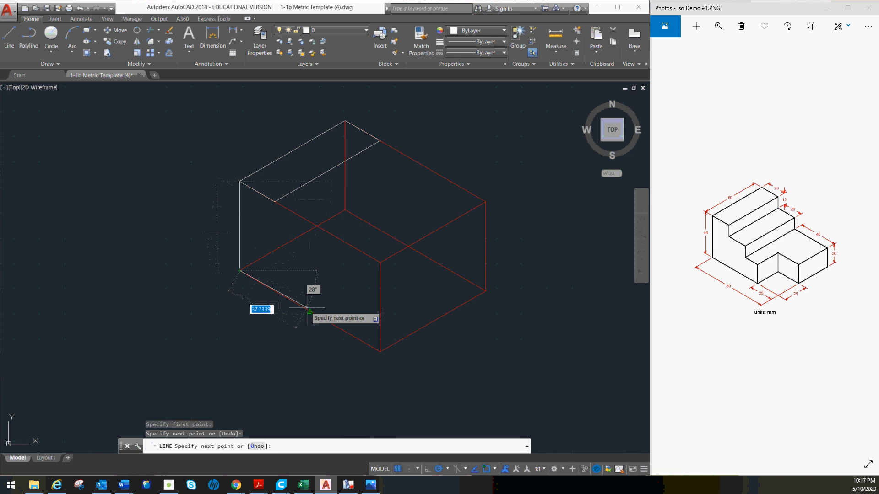
pyautogui.write('55')
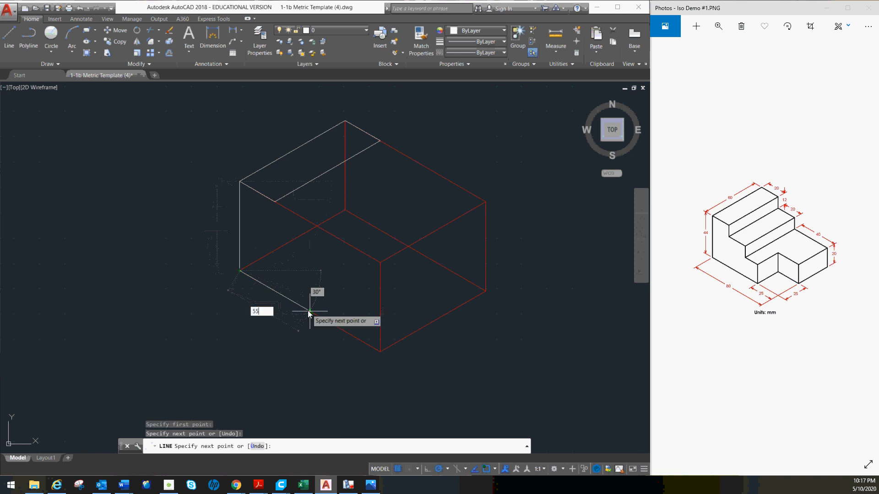
pyautogui.press('Return')
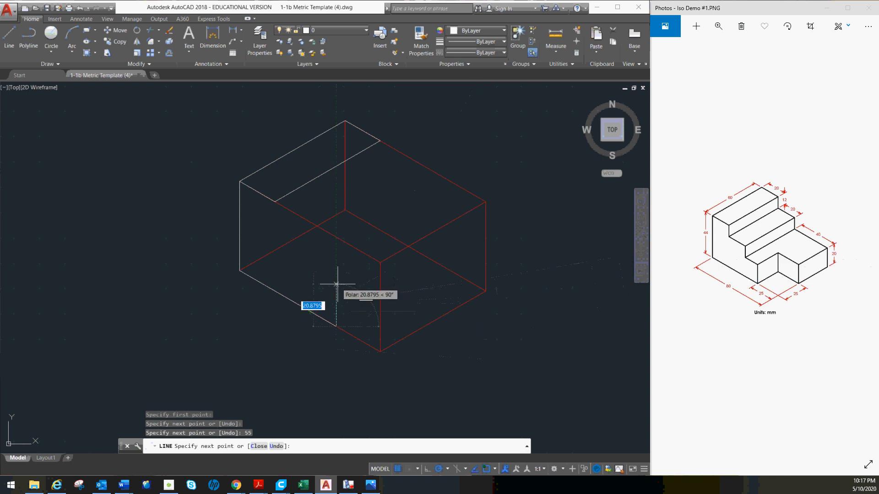
# - Continue the stepped profile with a 20 mm line straight up and a 15 mm line at 150 degrees
pyautogui.write('20')
pyautogui.press('Return')
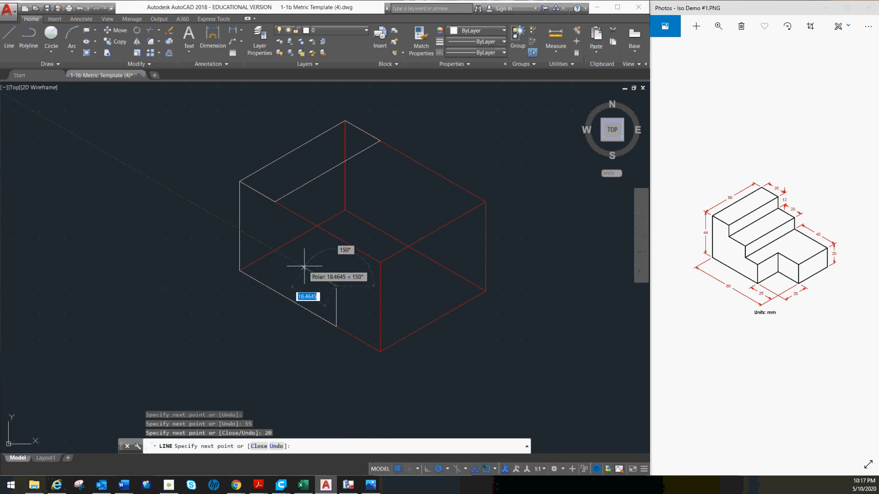
pyautogui.write('1')
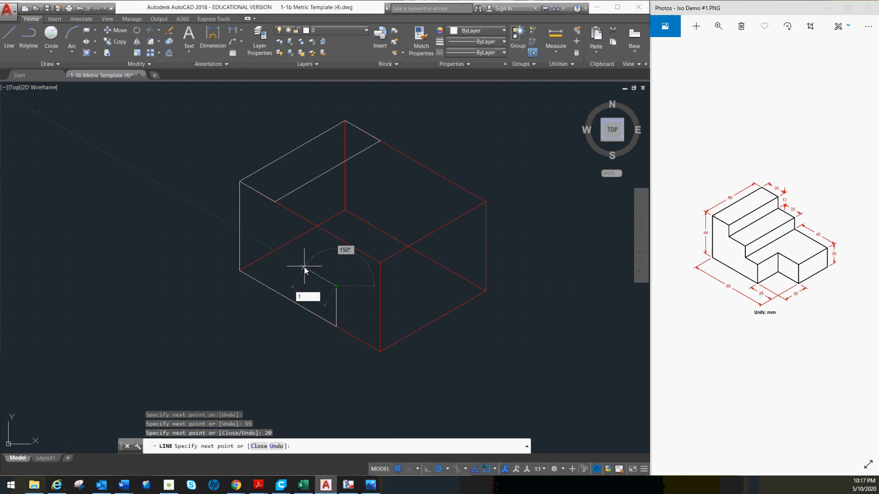
pyautogui.write('5')
pyautogui.press('Return')
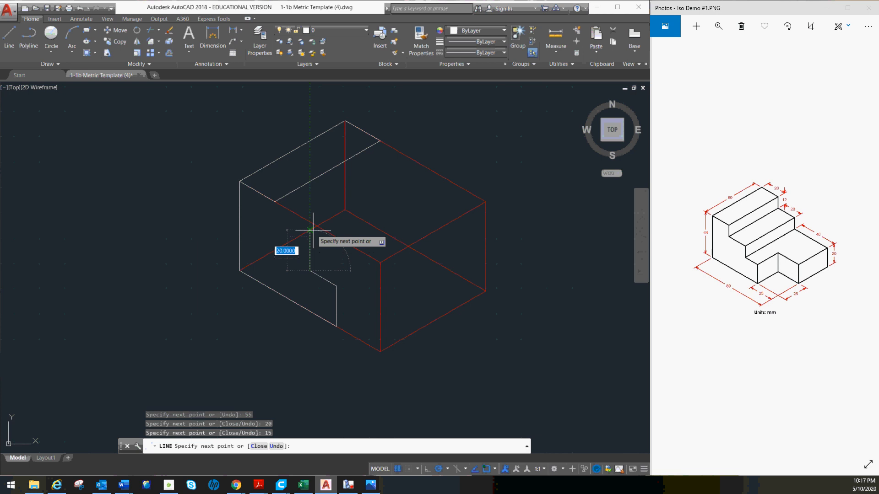
# - Complete the stepped profile with 12 mm up, 20 mm at 150 degrees, and a vertical line to the top face's front corner
pyautogui.write('12')
pyautogui.press('Return')
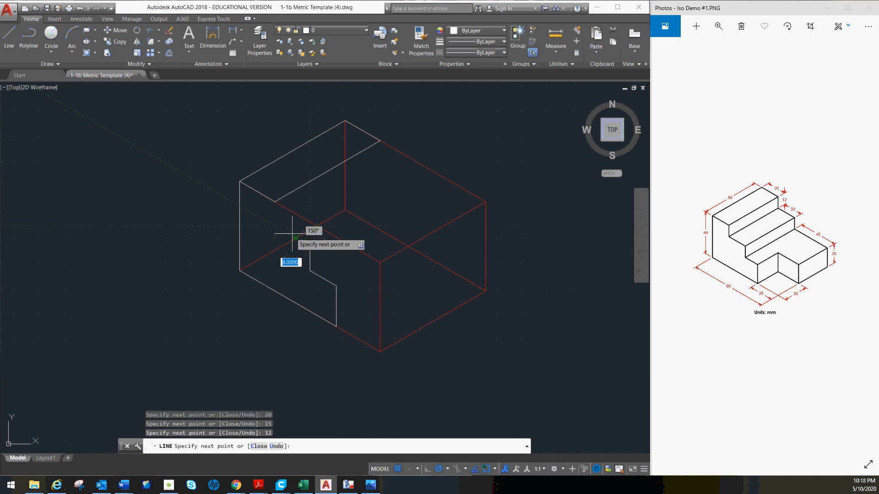
pyautogui.write('20')
pyautogui.press('Return')
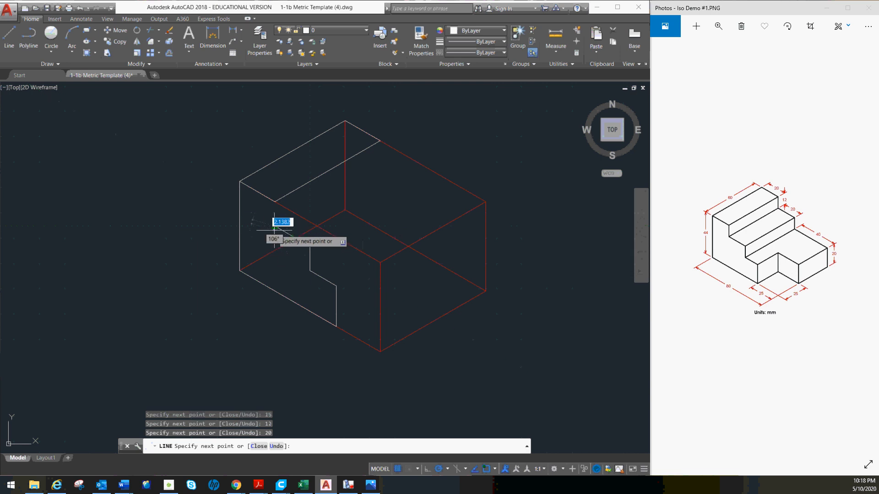
pyautogui.click(275, 201)
pyautogui.press('Escape')
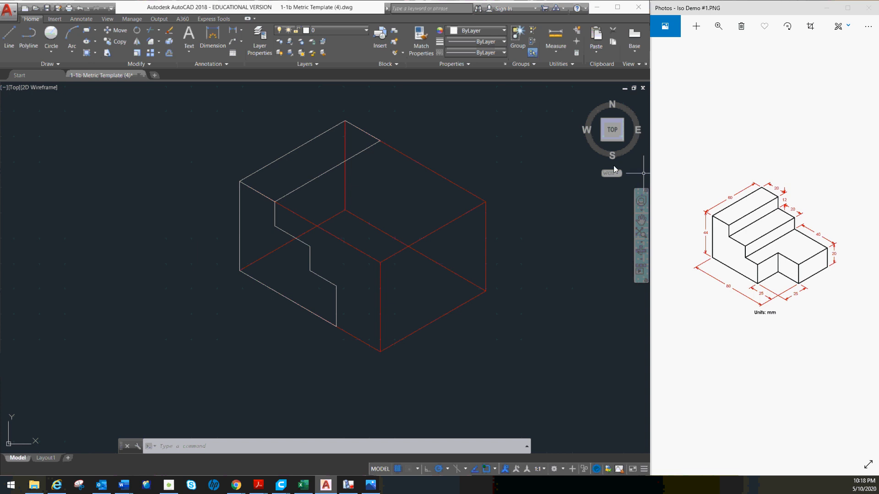
# - Outline a 35 mm wide, 20 mm high face on the box's front-right side, starting from its lower right corner
pyautogui.click(9, 37)
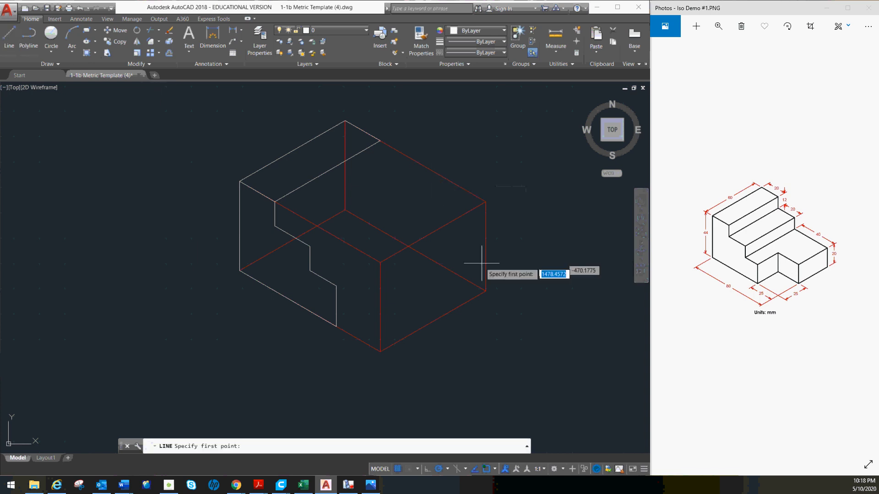
pyautogui.click(485, 292)
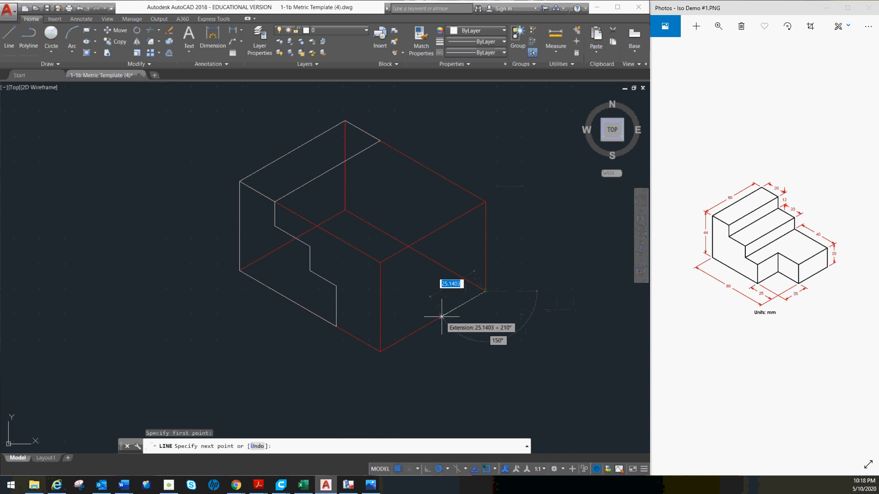
pyautogui.write('35')
pyautogui.press('Return')
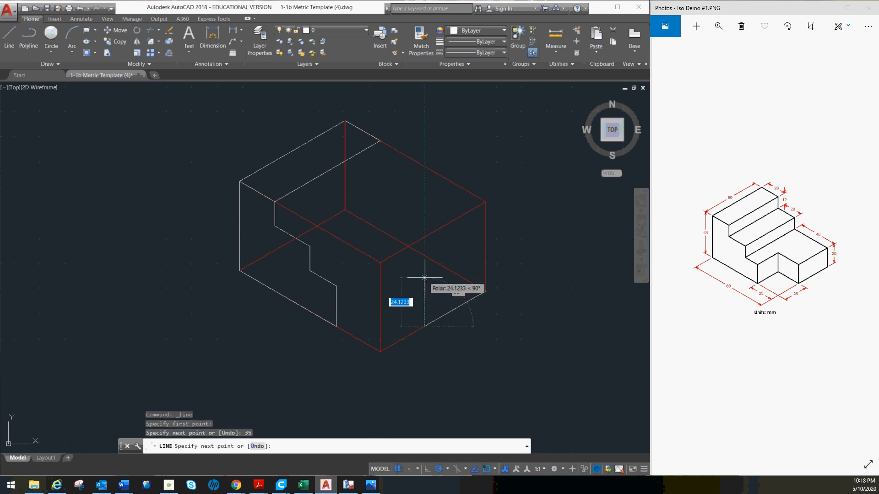
pyautogui.write('20')
pyautogui.press('Return')
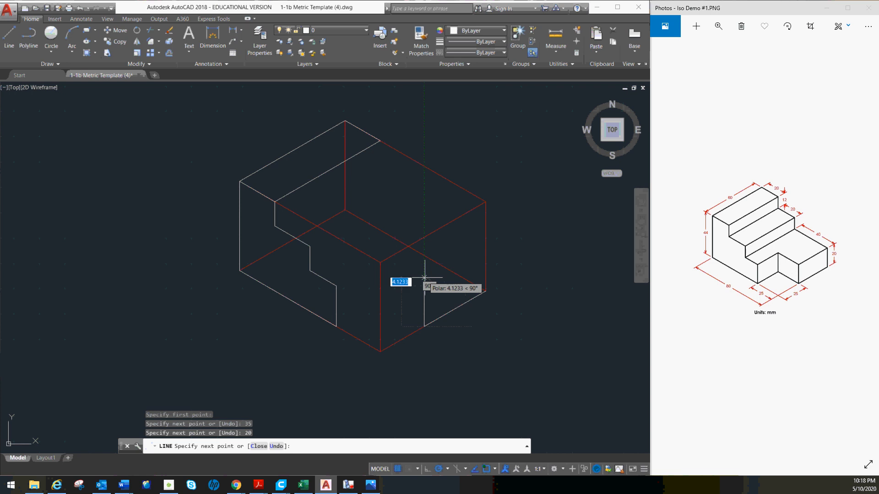
pyautogui.click(486, 250)
pyautogui.click(485, 291)
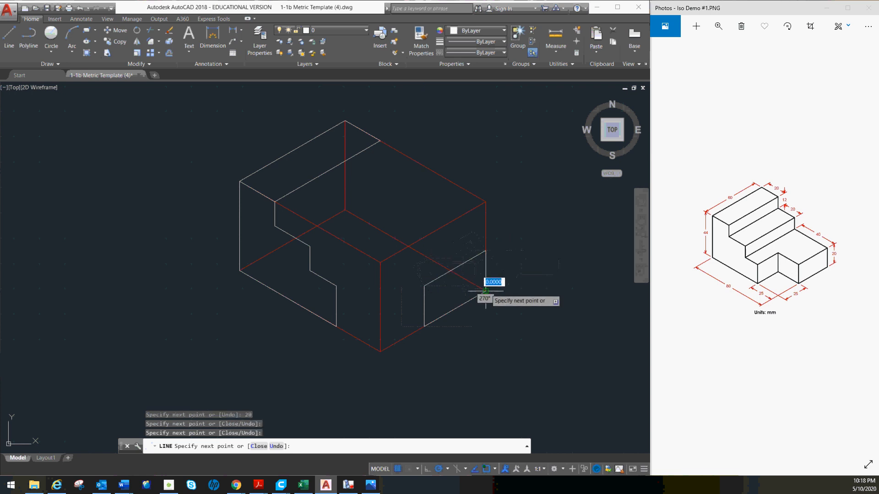
pyautogui.press('Escape')
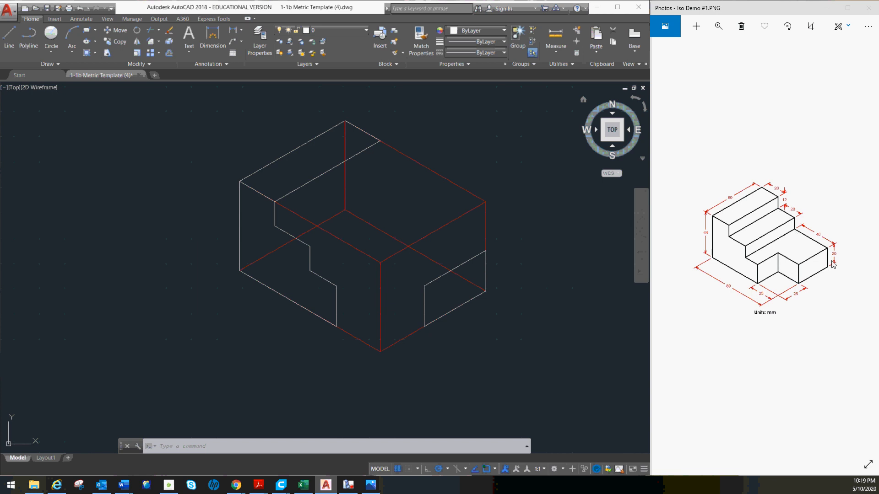
# - Start the rear stepped profile at the top face's right corner with a 12 mm line straight down and a 20 mm line at 330 degrees
pyautogui.click(9, 36)
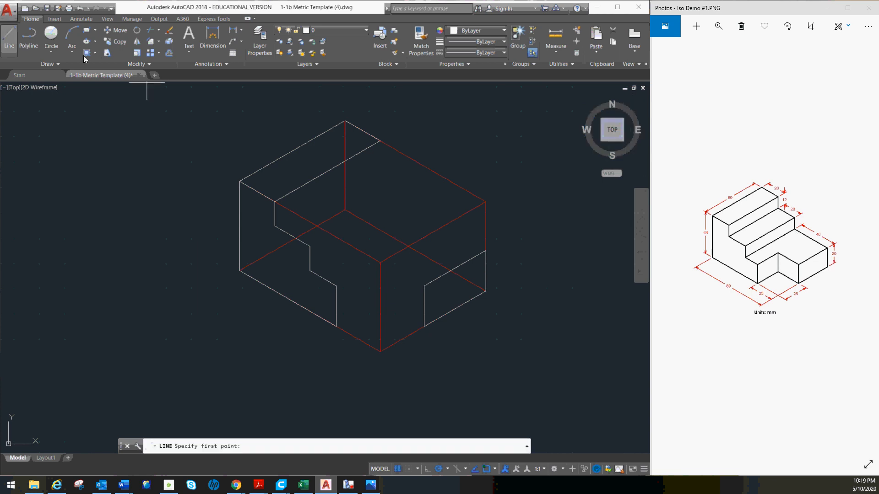
pyautogui.click(380, 141)
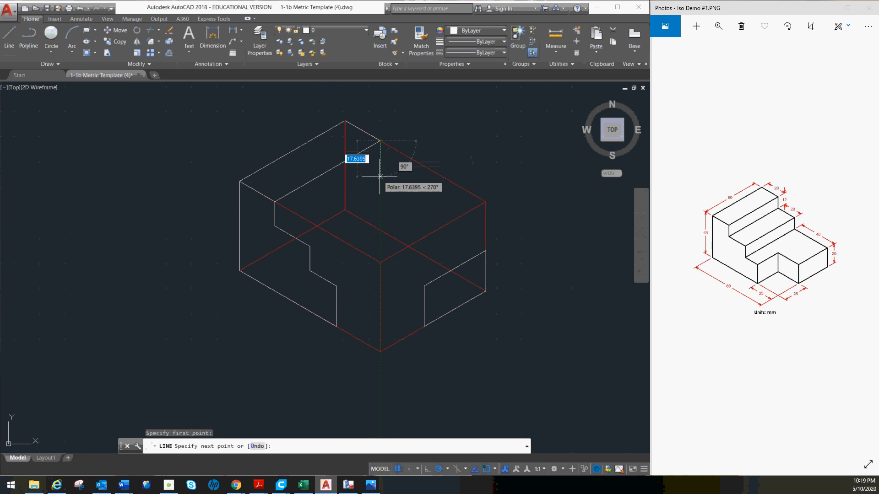
pyautogui.write('12')
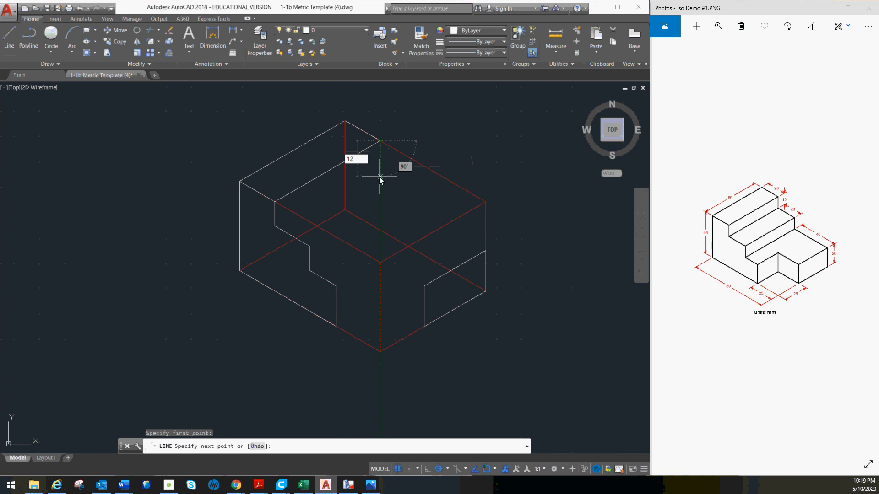
pyautogui.press('Return')
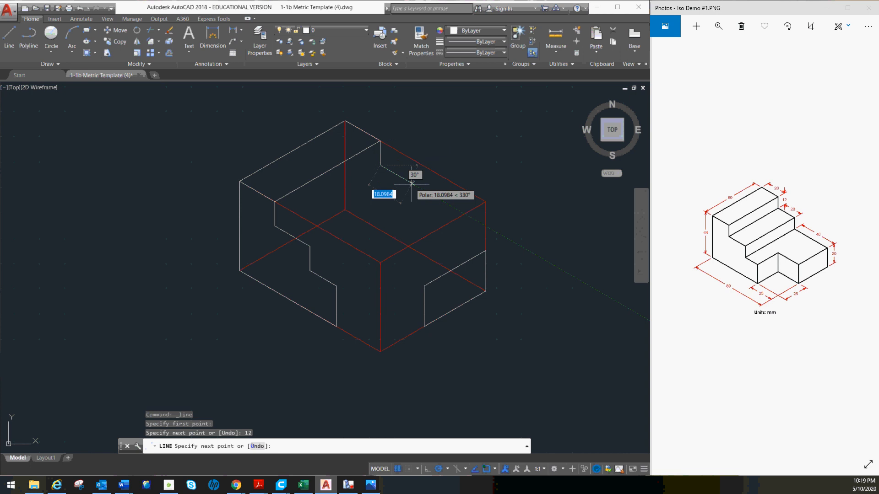
pyautogui.write('20')
pyautogui.press('Return')
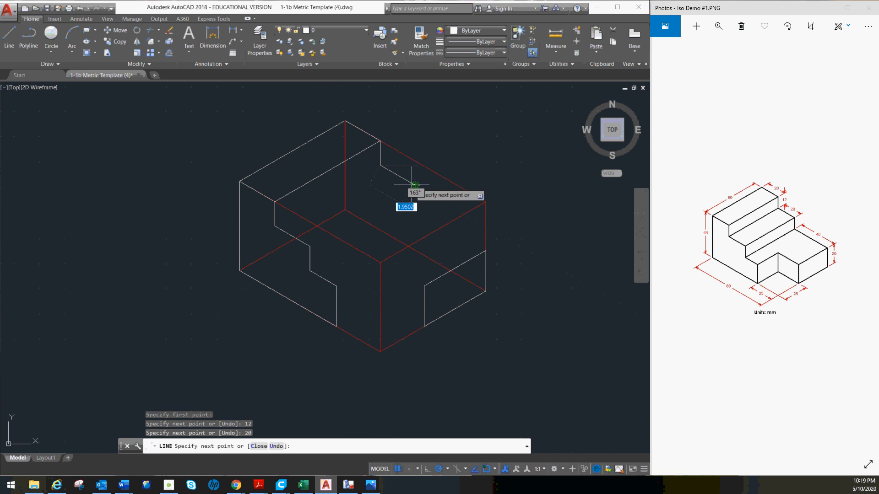
# - Complete the rear stepped profile with 12 mm straight down and a line to the upper right corner of the front-right face
pyautogui.scroll(2, 412, 184)
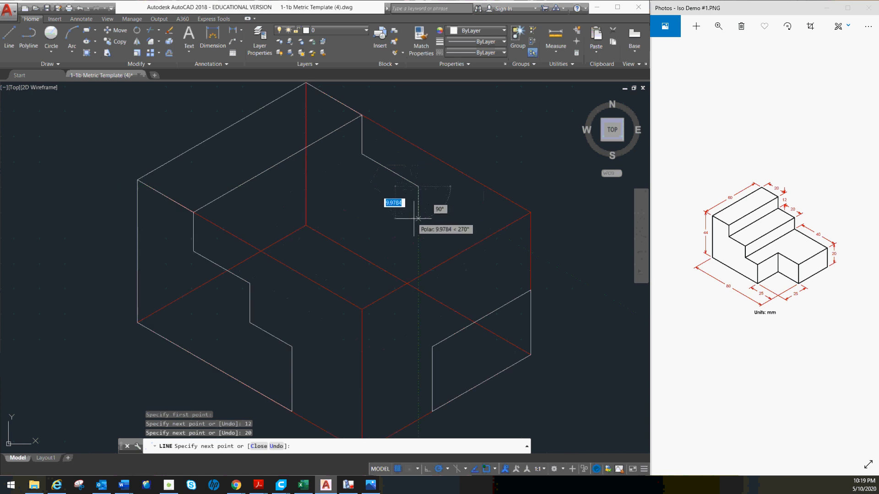
pyautogui.write('12')
pyautogui.press('Return')
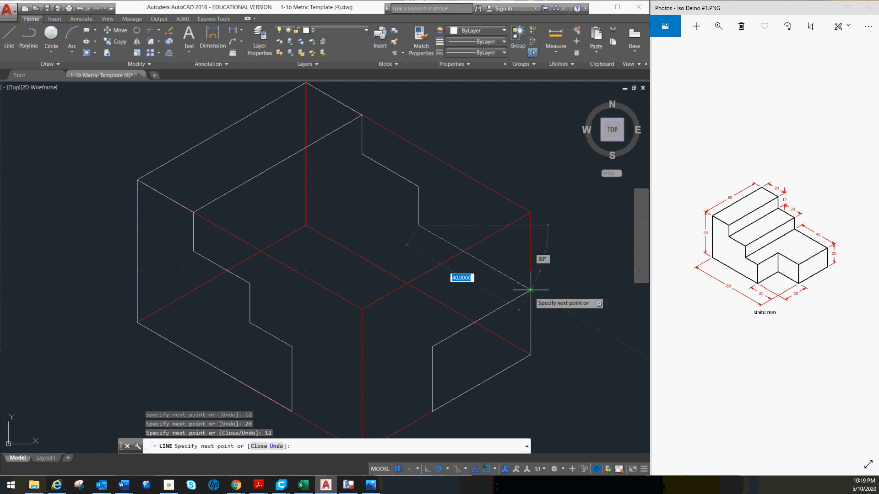
pyautogui.click(530, 290)
pyautogui.press('Escape')
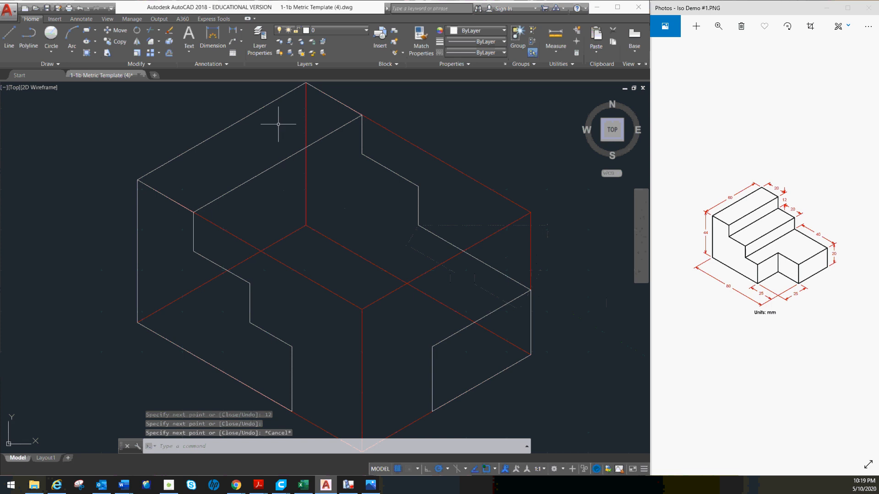
# - Copy the top face's long front edge from its right end to the three lower corners of the rear stepped profile
pyautogui.click(326, 136)
pyautogui.click(116, 41)
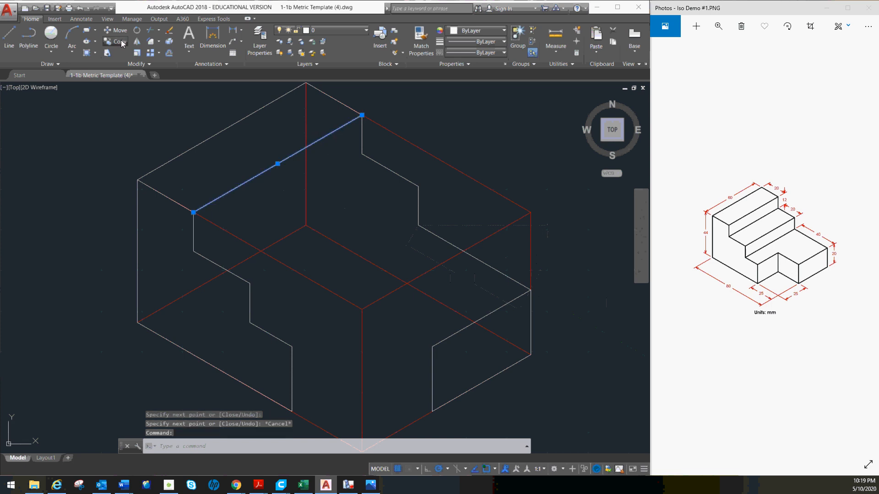
pyautogui.click(362, 115)
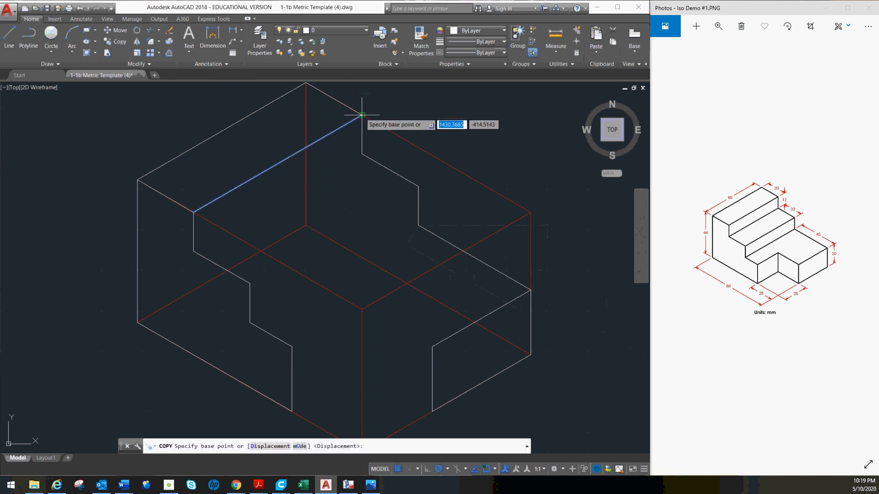
pyautogui.click(362, 153)
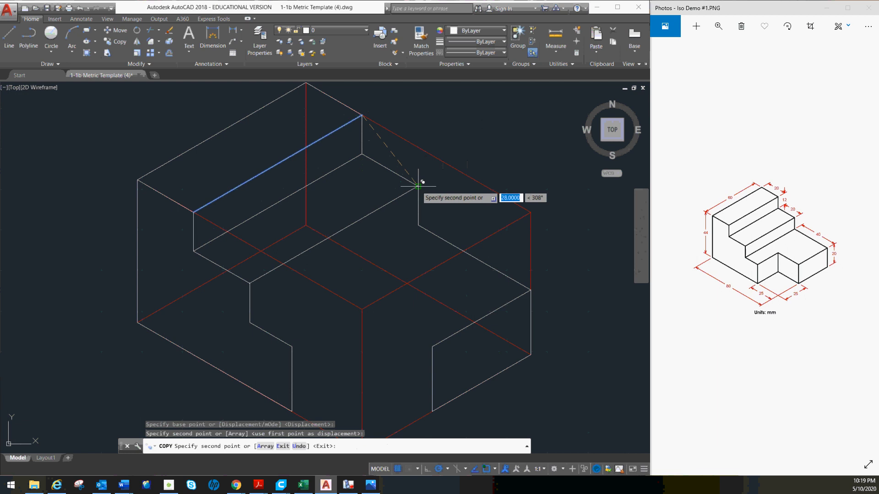
pyautogui.click(418, 187)
pyautogui.press('Escape')
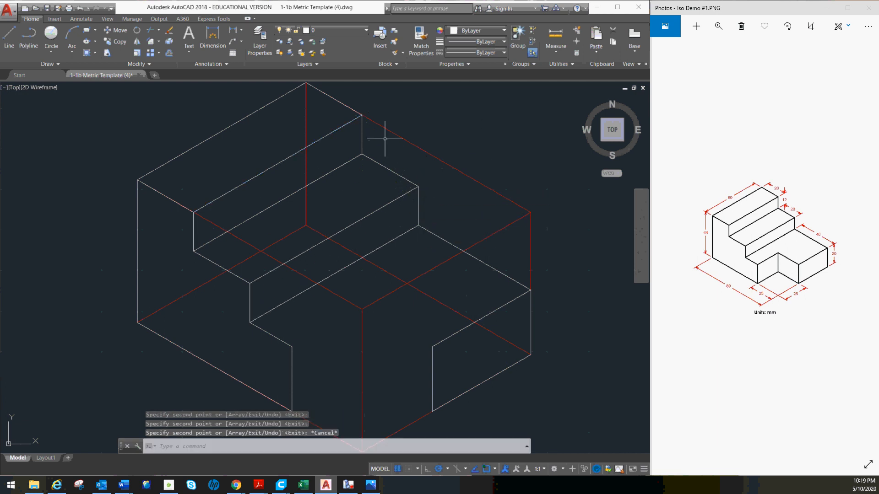
# - Draw the notch's upper edges: 25 mm at 30 degrees from the front-left profile's corner, then a line to the front-right face's upper left corner
pyautogui.moveTo(412, 269)
pyautogui.mouseDown(button='middle')
pyautogui.moveTo(361, 217)
pyautogui.moveTo(335, 226)
pyautogui.mouseUp(button='middle')
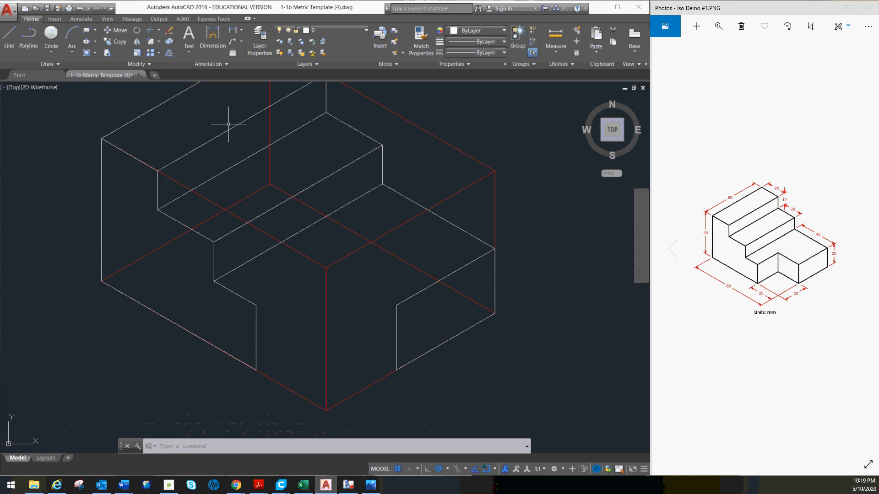
pyautogui.click(10, 36)
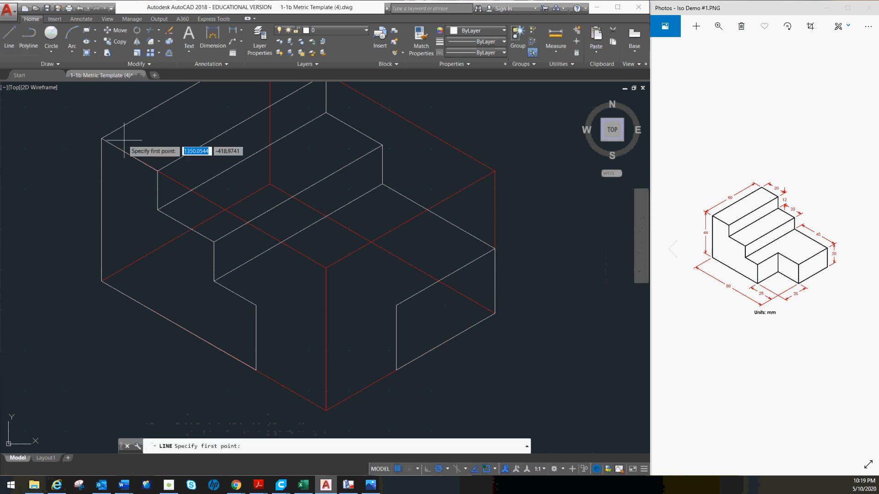
pyautogui.click(256, 304)
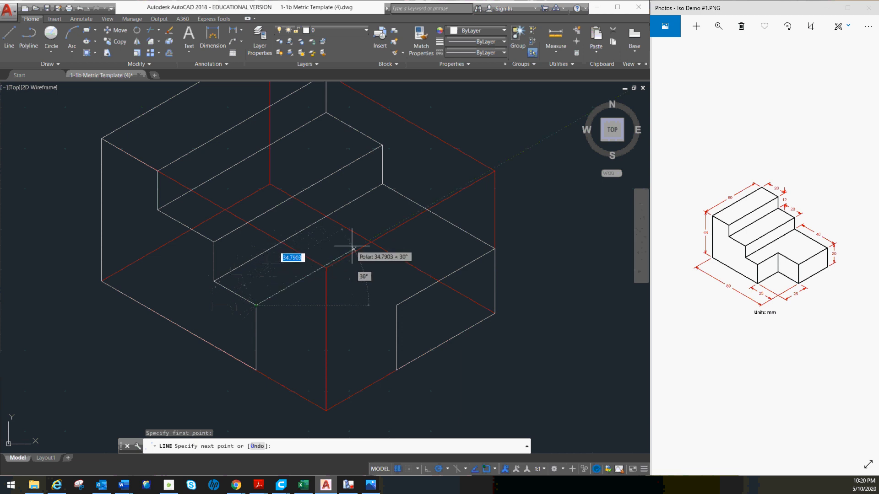
pyautogui.write('25')
pyautogui.press('Return')
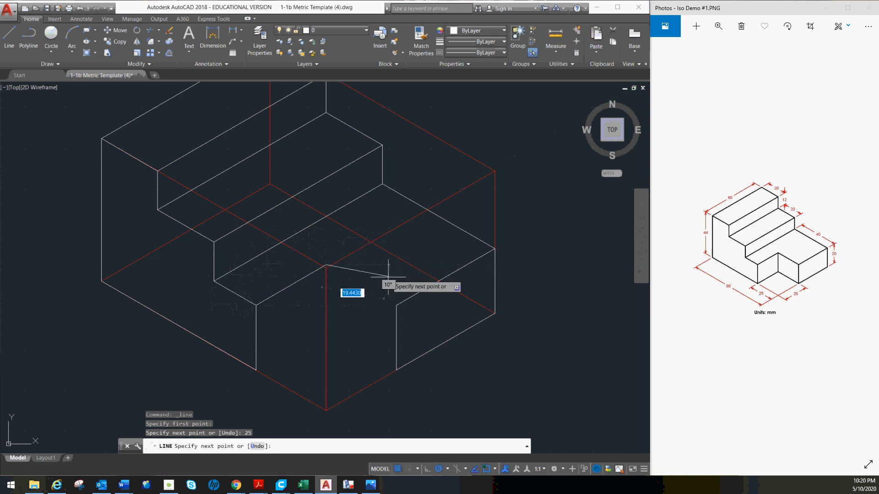
pyautogui.click(396, 304)
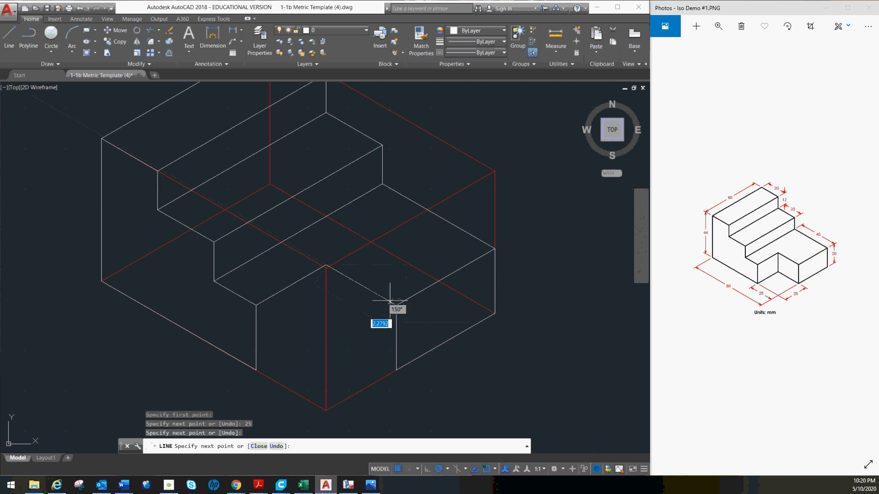
pyautogui.press('Escape')
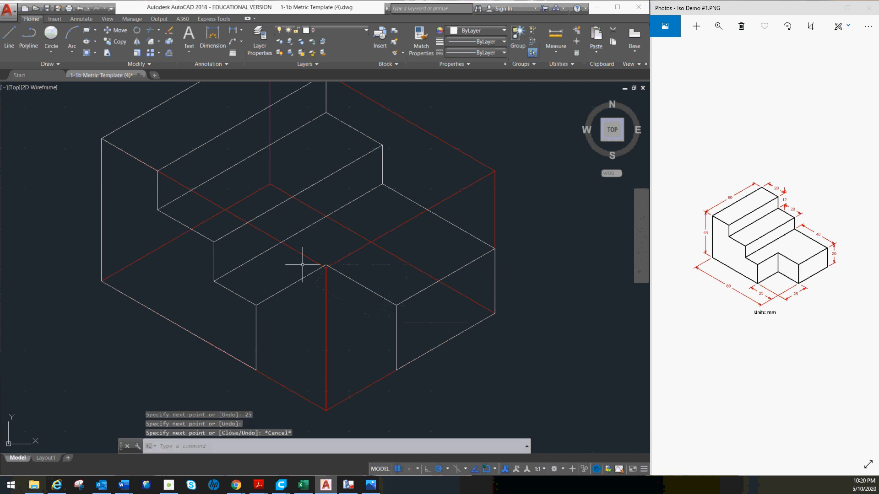
# - Copy the notch's two upper edges 20 mm straight down to form its lower edges
pyautogui.click(290, 285)
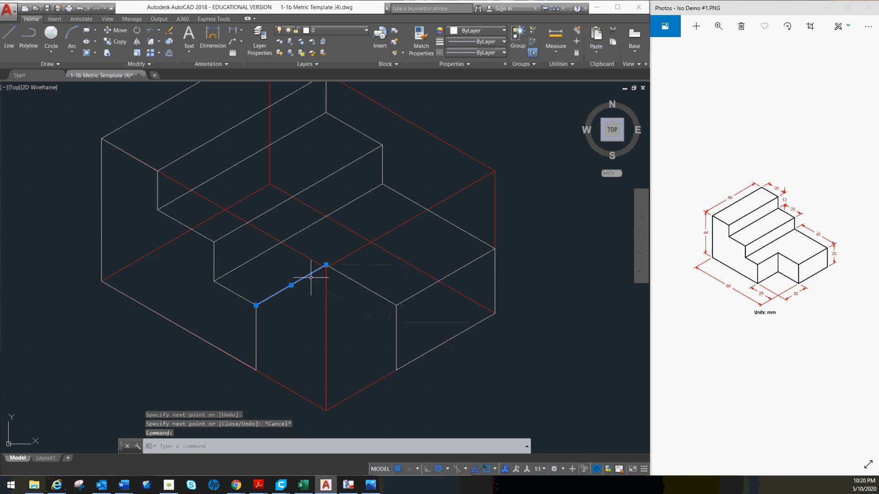
pyautogui.click(356, 282)
pyautogui.click(110, 41)
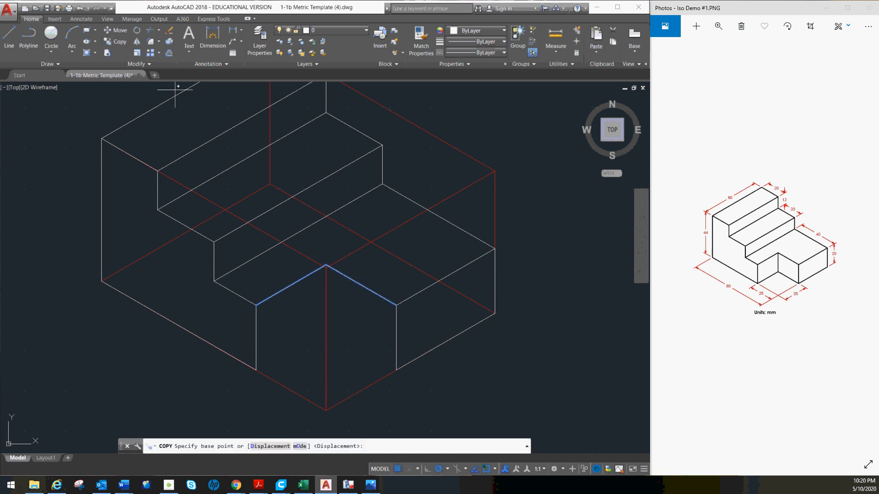
pyautogui.click(396, 305)
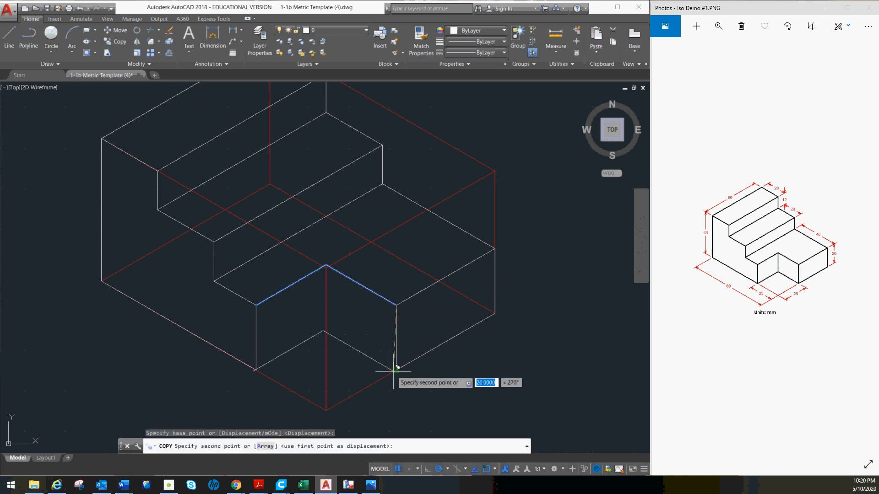
pyautogui.write('20')
pyautogui.press('Return')
pyautogui.press('Escape')
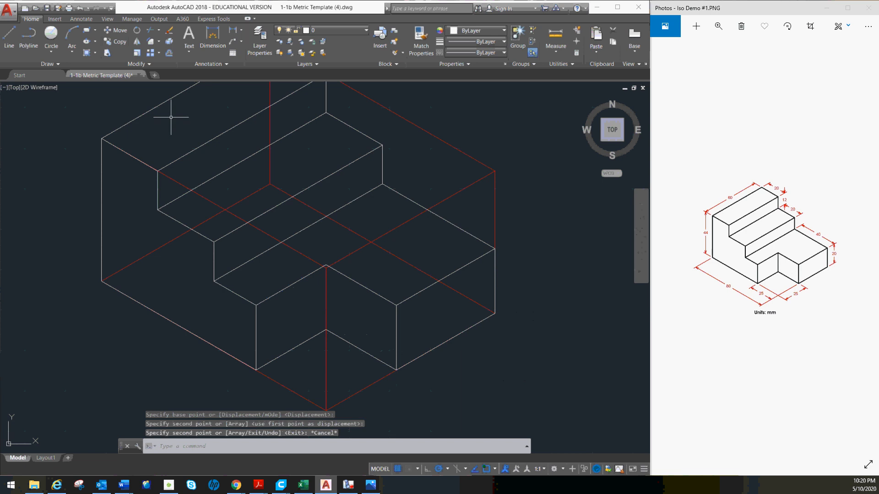
# - Draw the notch's inner vertical edge from the upper inside corner to the lower inside corner
pyautogui.click(10, 37)
pyautogui.scroll(5, 359, 271)
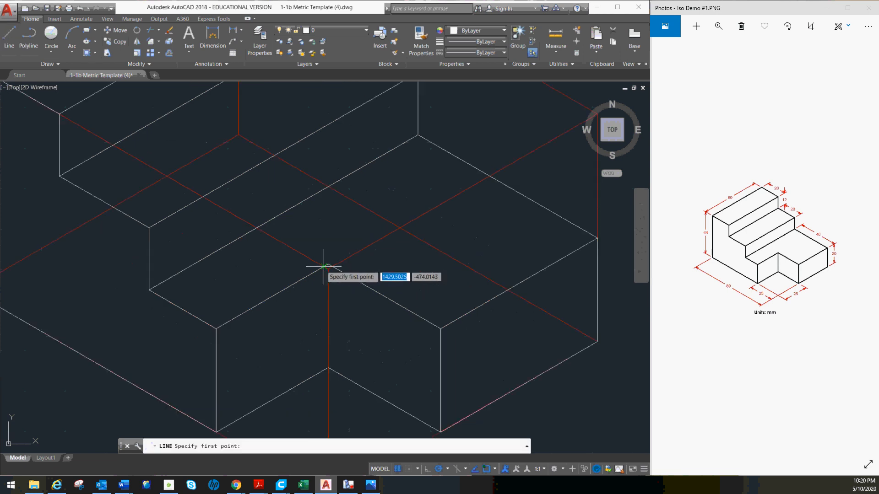
pyautogui.click(346, 257)
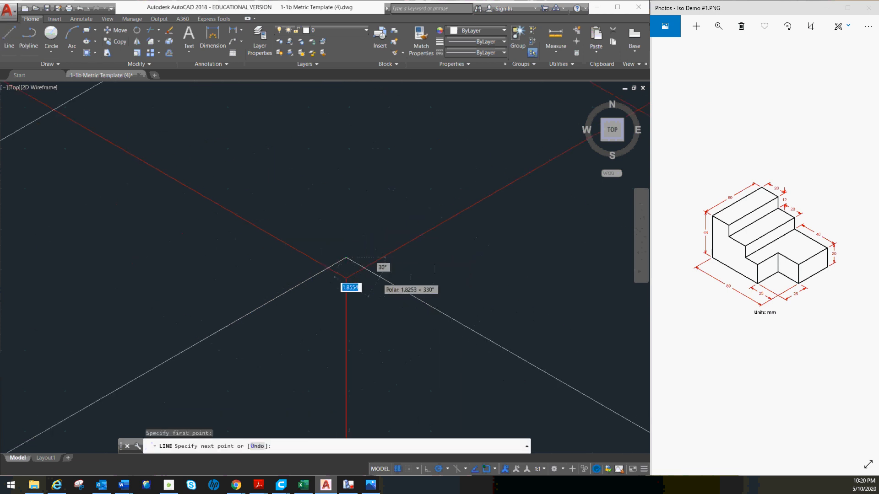
pyautogui.scroll(4, 368, 268)
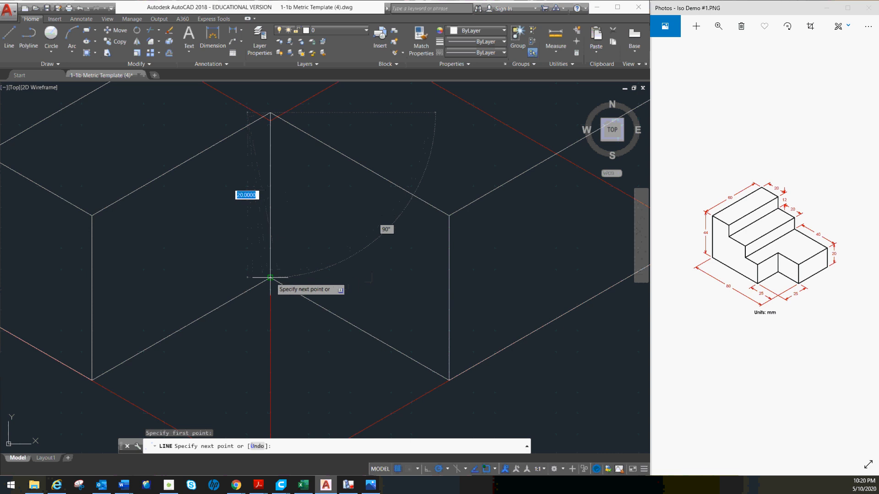
pyautogui.press('Escape')
# - Turn off the Construction 1 layer to hide the red construction box around the stepped block
pyautogui.scroll(-3, 348, 211)
pyautogui.scroll(-3, 351, 203)
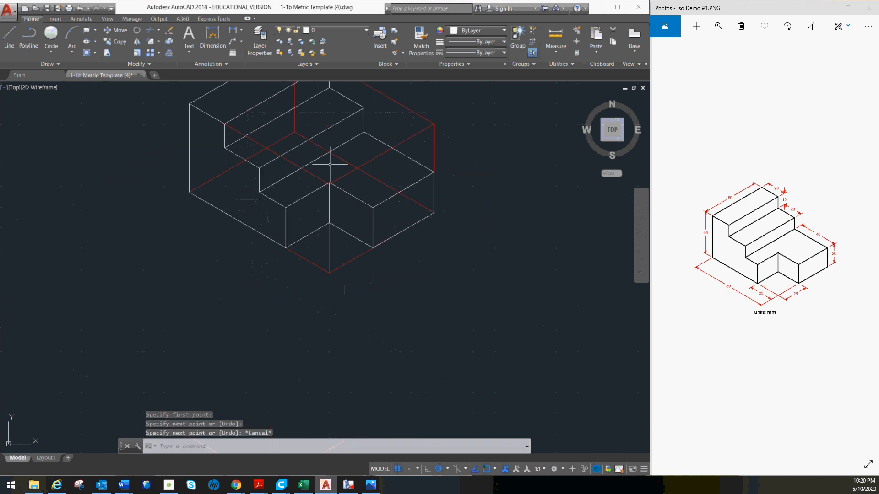
pyautogui.moveTo(320, 208)
pyautogui.mouseDown(button='middle')
pyautogui.moveTo(252, 263)
pyautogui.moveTo(272, 290)
pyautogui.mouseUp(button='middle')
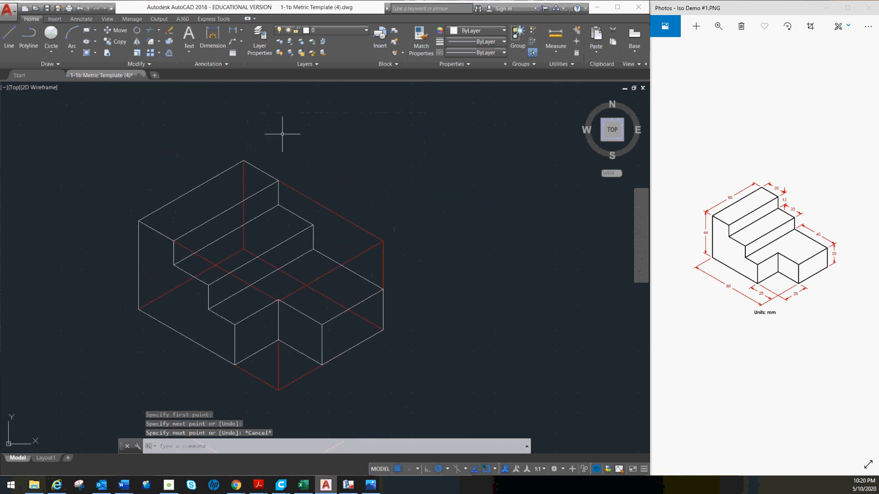
pyautogui.click(352, 31)
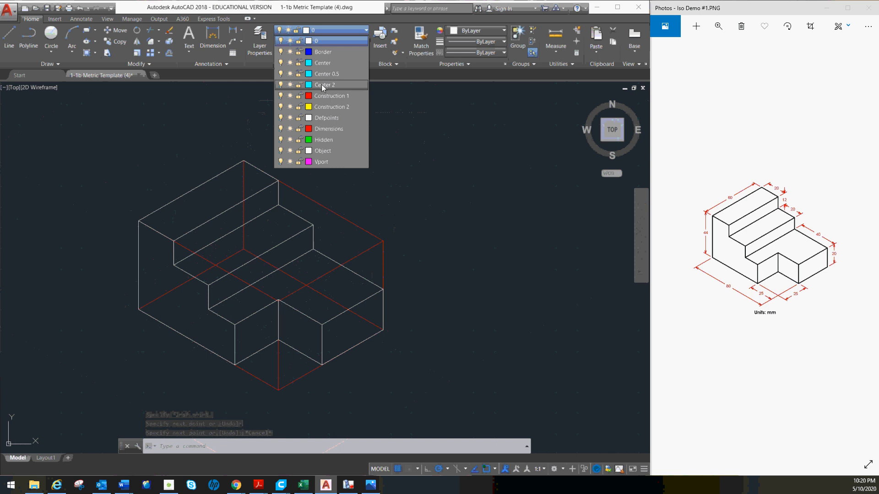
pyautogui.click(281, 97)
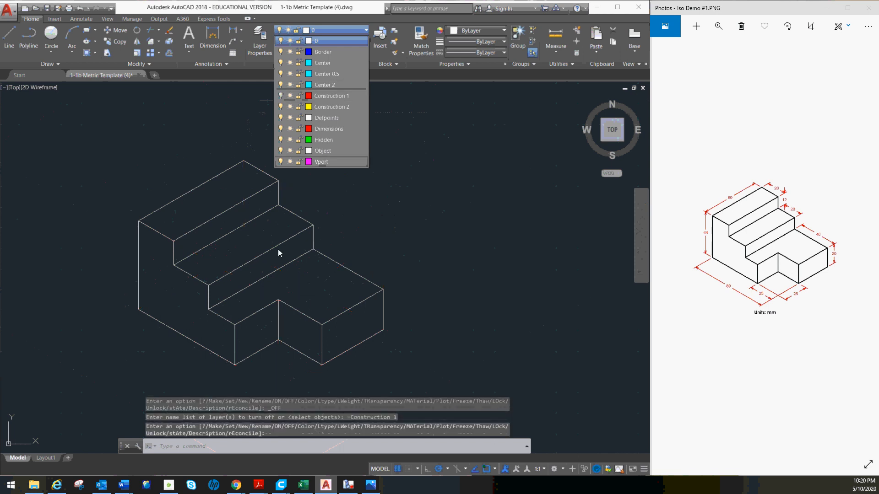
pyautogui.moveTo(280, 226); pyautogui.dragTo(356, 214, button='middle')
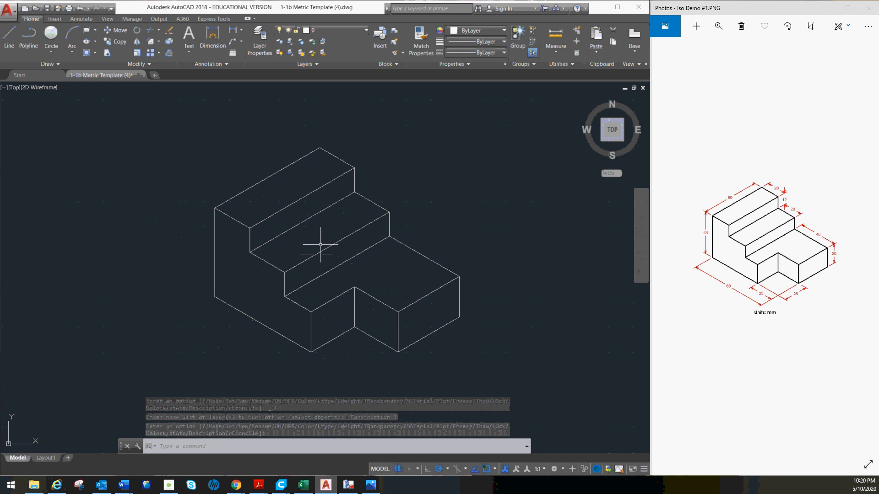